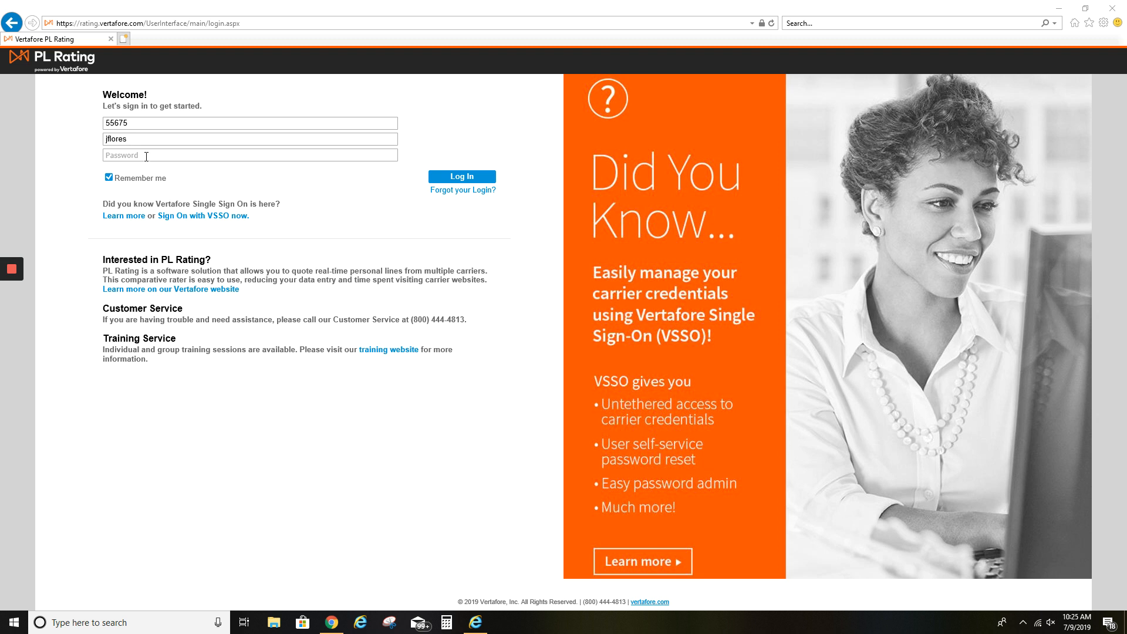
Enter the account password and sign in to PL Rating
click(146, 156)
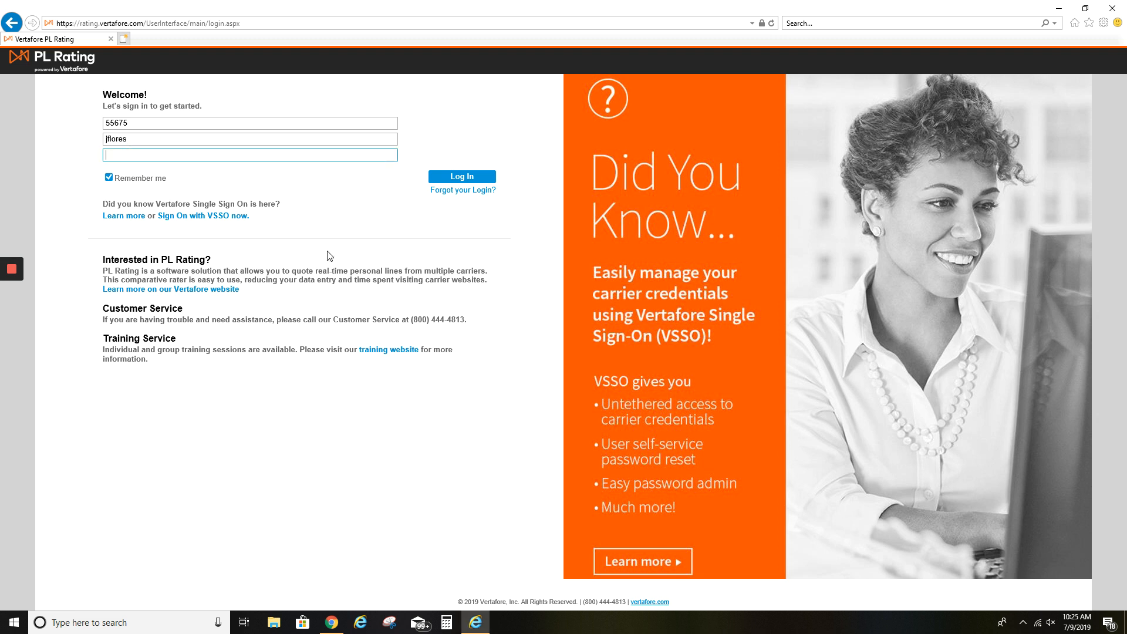
text(••••••••)
key(Return)
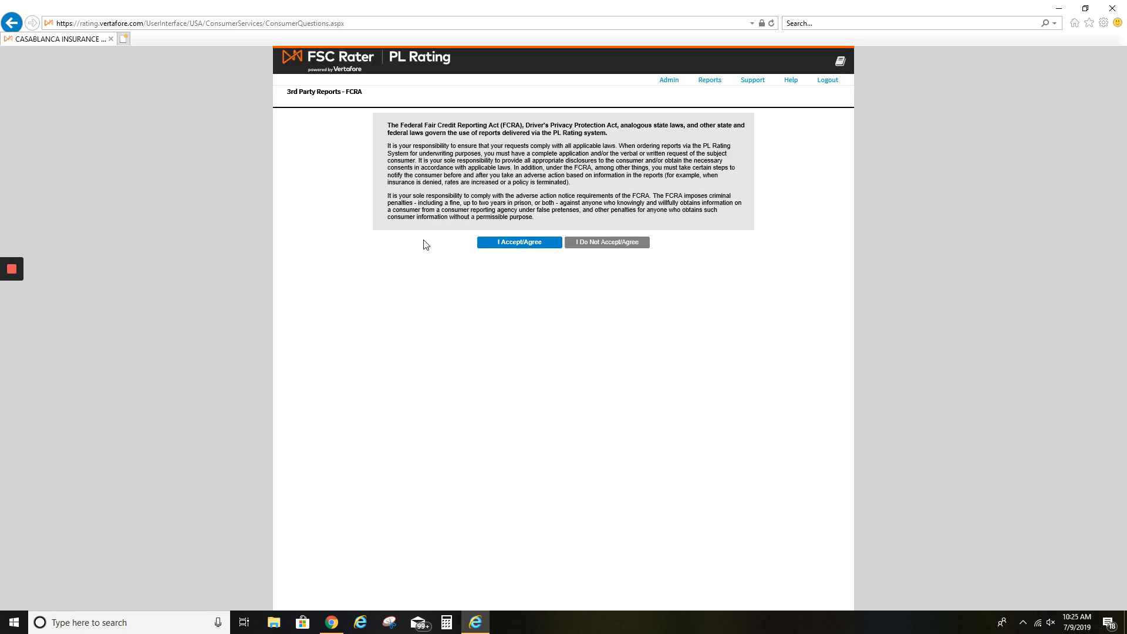
Accept the FCRA credit reporting terms and start a new client record
click(510, 244)
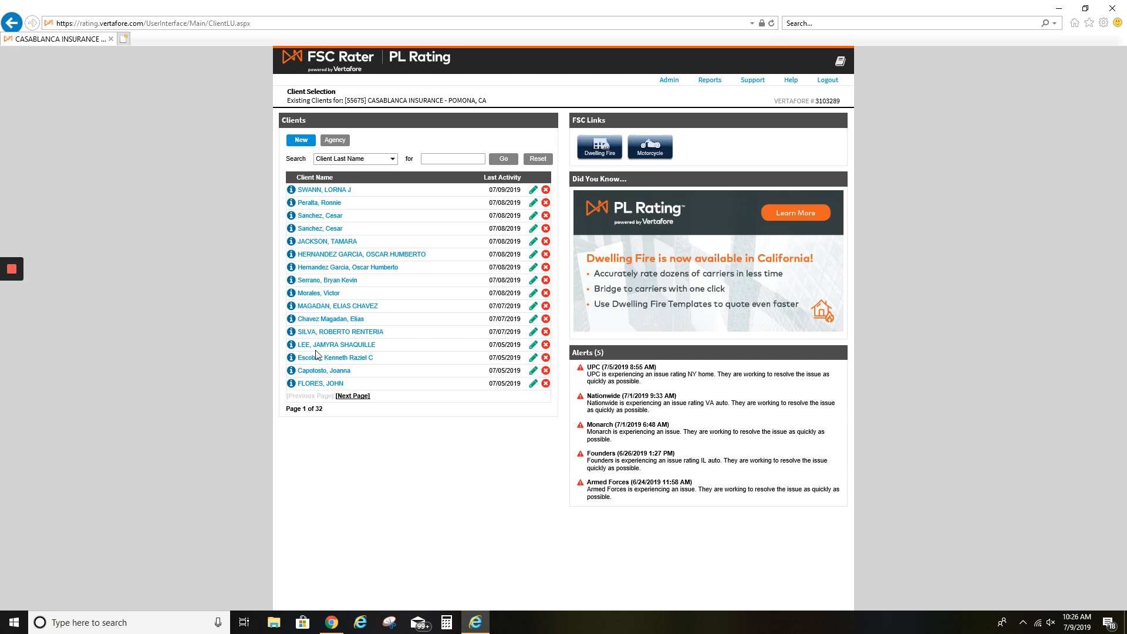
click(307, 145)
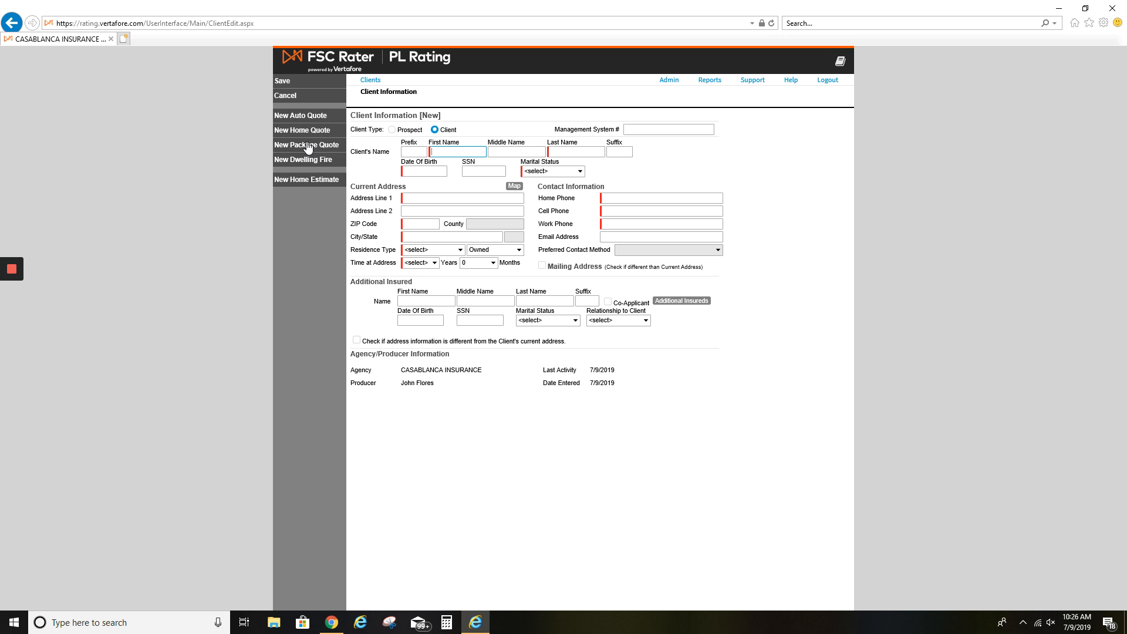
Enter the client's first, middle and last name, birth date, and Married marital status
key(Tab)
key(Tab)
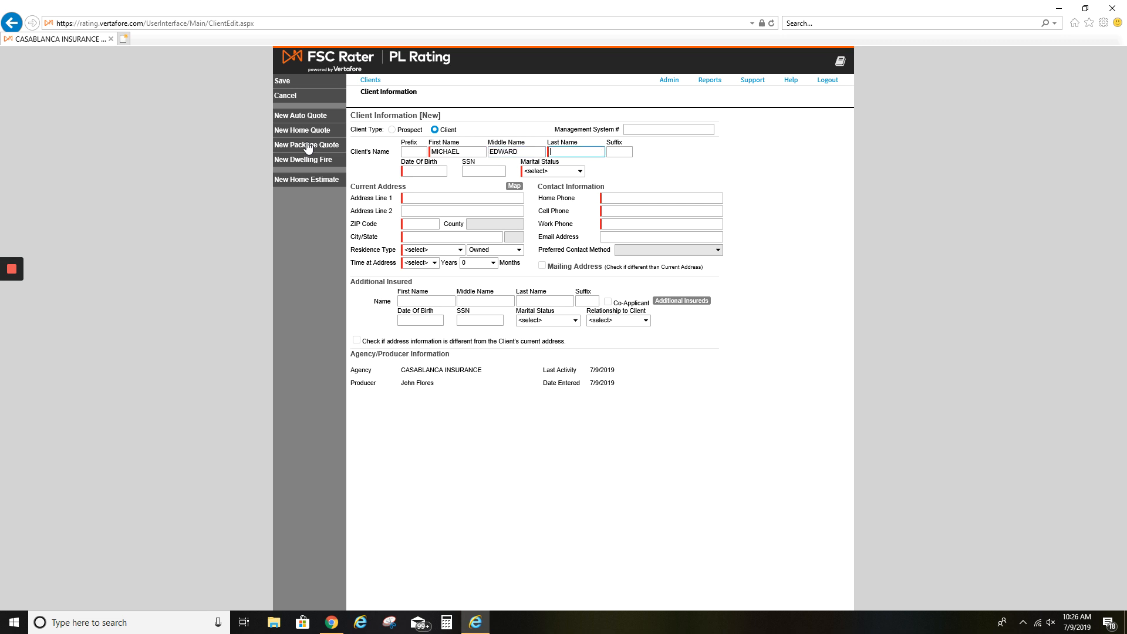
key(Tab)
text(062)
key(BackSpace)
key(Tab)
key(Tab)
key(Tab)
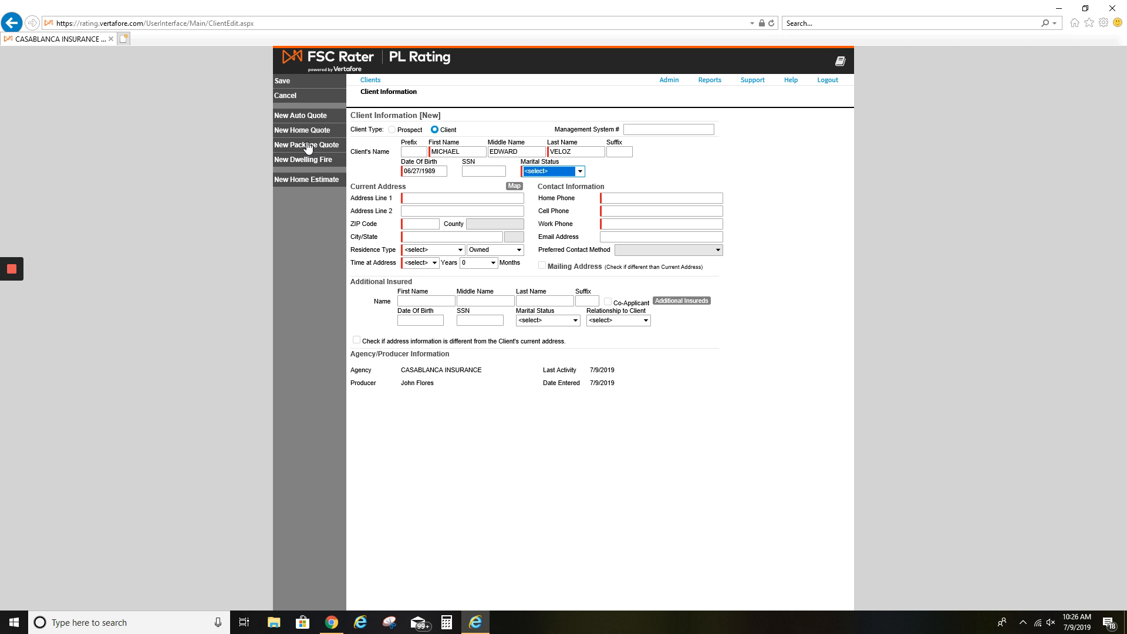
key(m)
Enter the client's street address and ZIP code so city and county fill in
key(Tab)
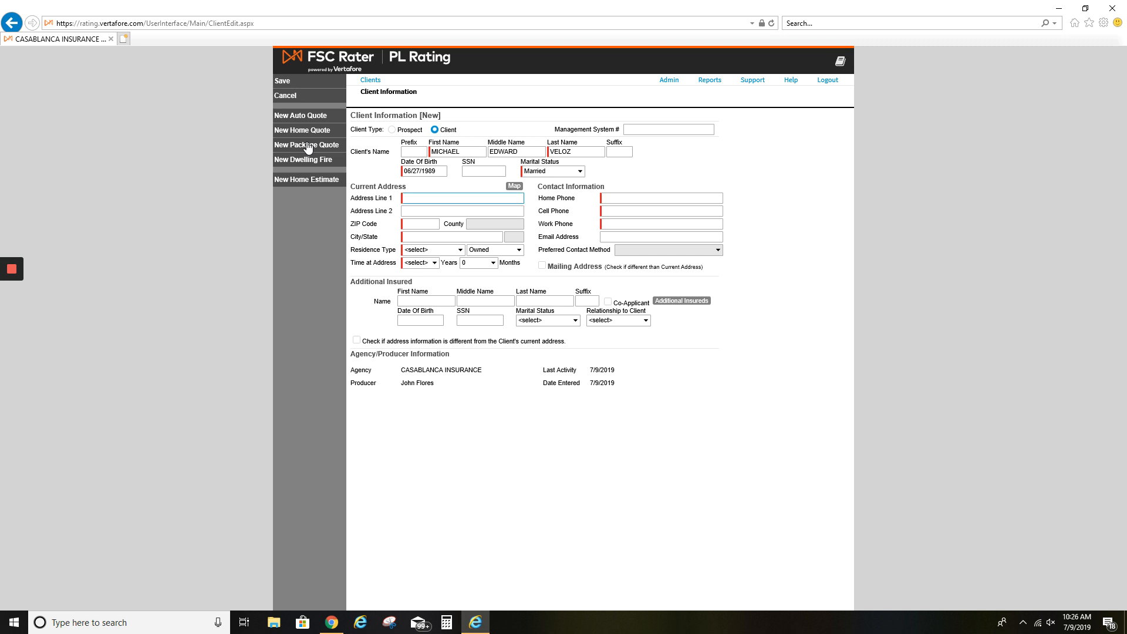
key(Tab)
key(Tab)
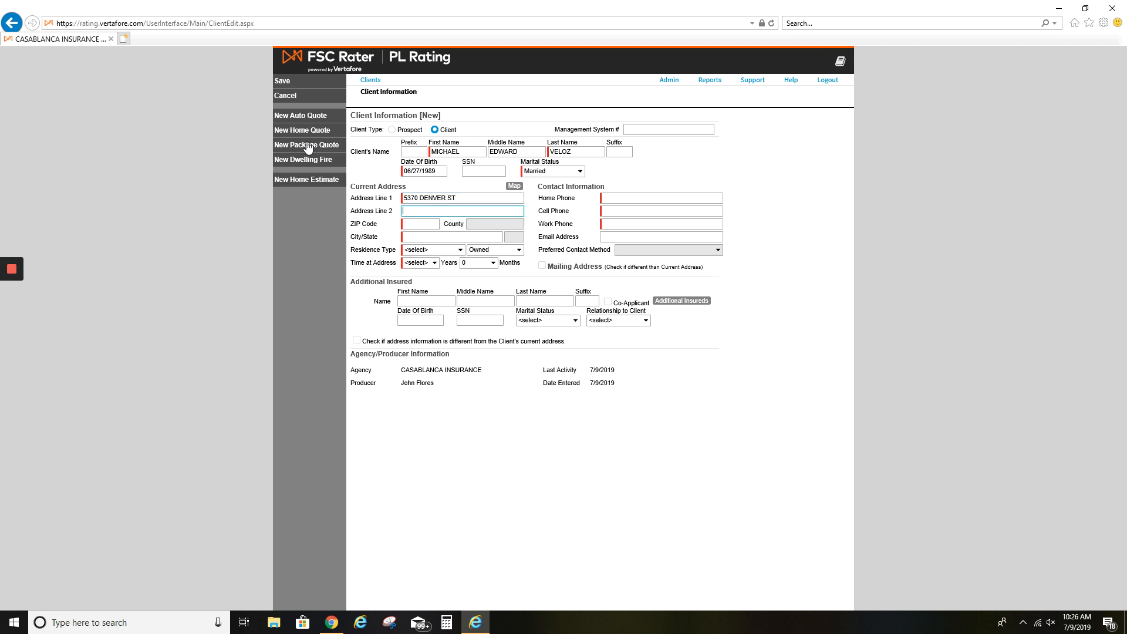
text(91763)
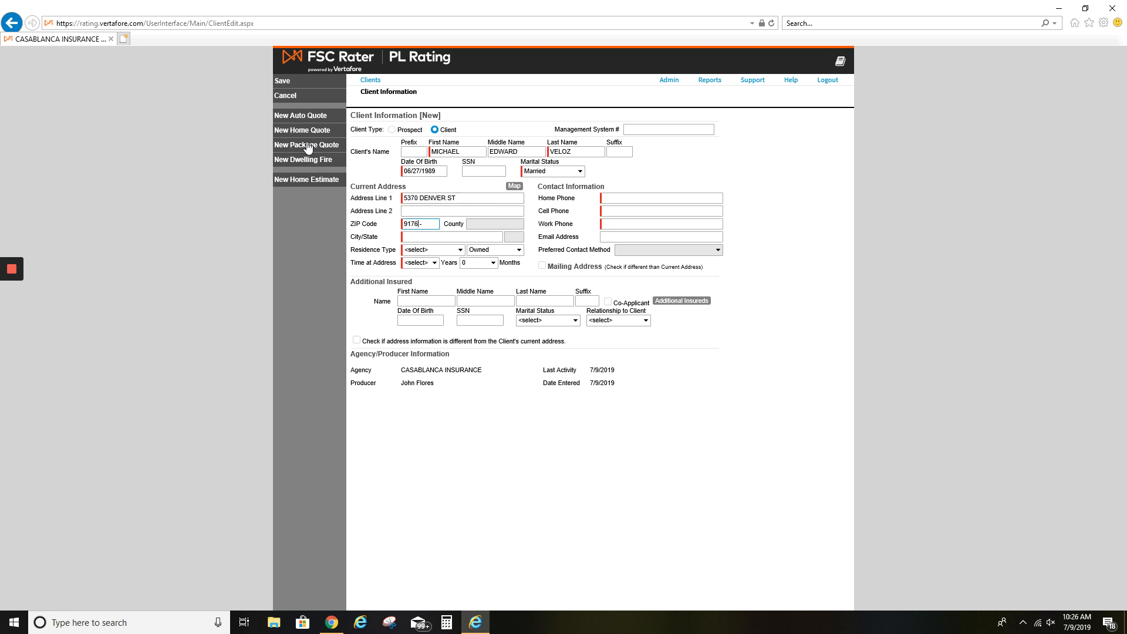
key(Tab)
key(Tab)
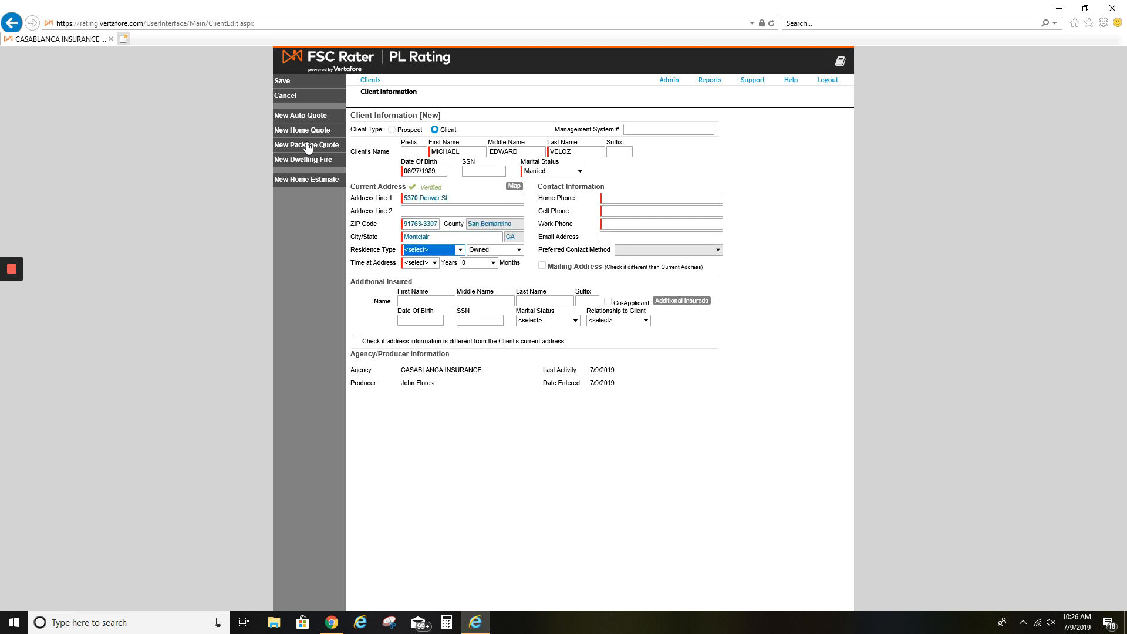
Set residence to Apartment, Rented/Leased, with 4 years at the current address
key(Down)
key(Down)
key(Down)
key(Down)
key(Down)
key(Up)
key(Up)
key(Up)
key(Up)
key(Up)
key(Down)
key(Down)
key(Down)
key(Down)
key(Down)
key(Tab)
key(Down)
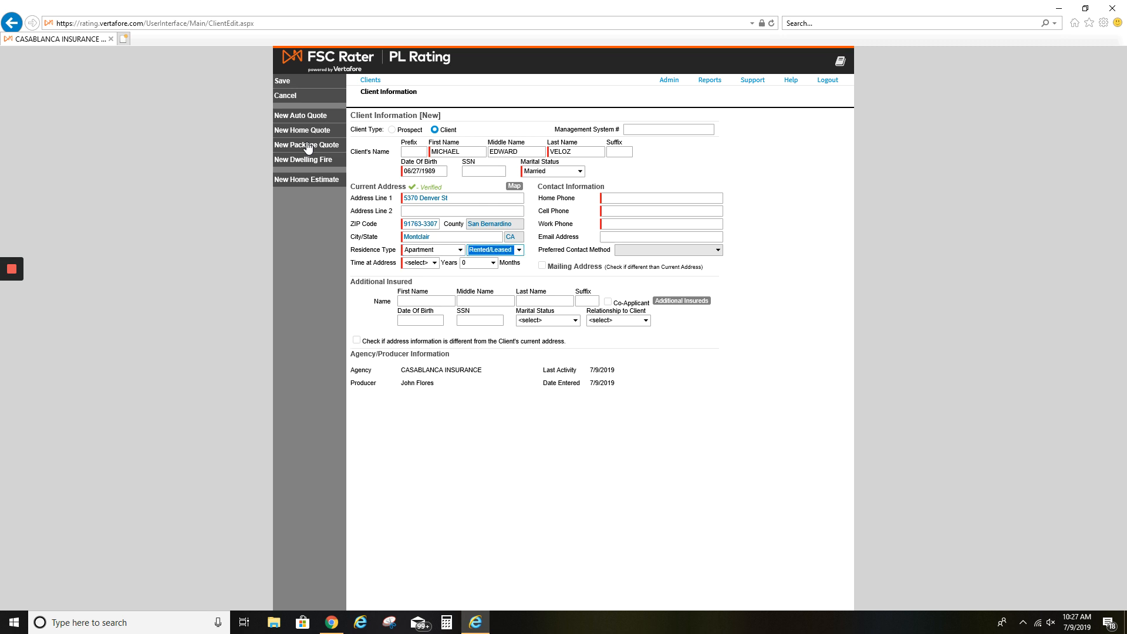
key(Tab)
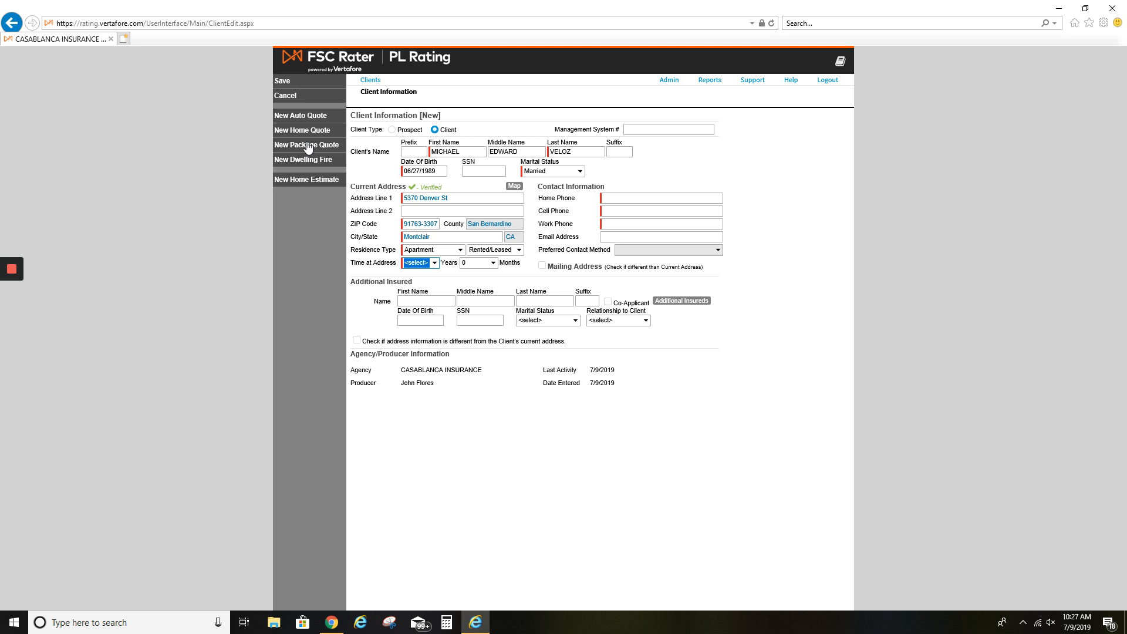
key(Down)
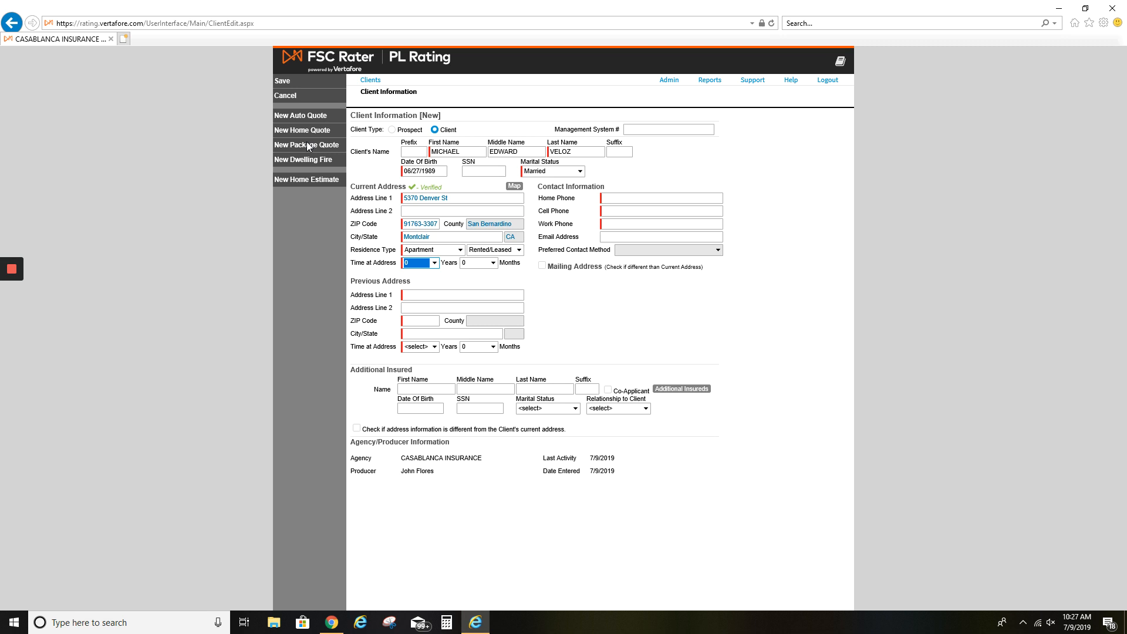
key(Down)
key(Down)
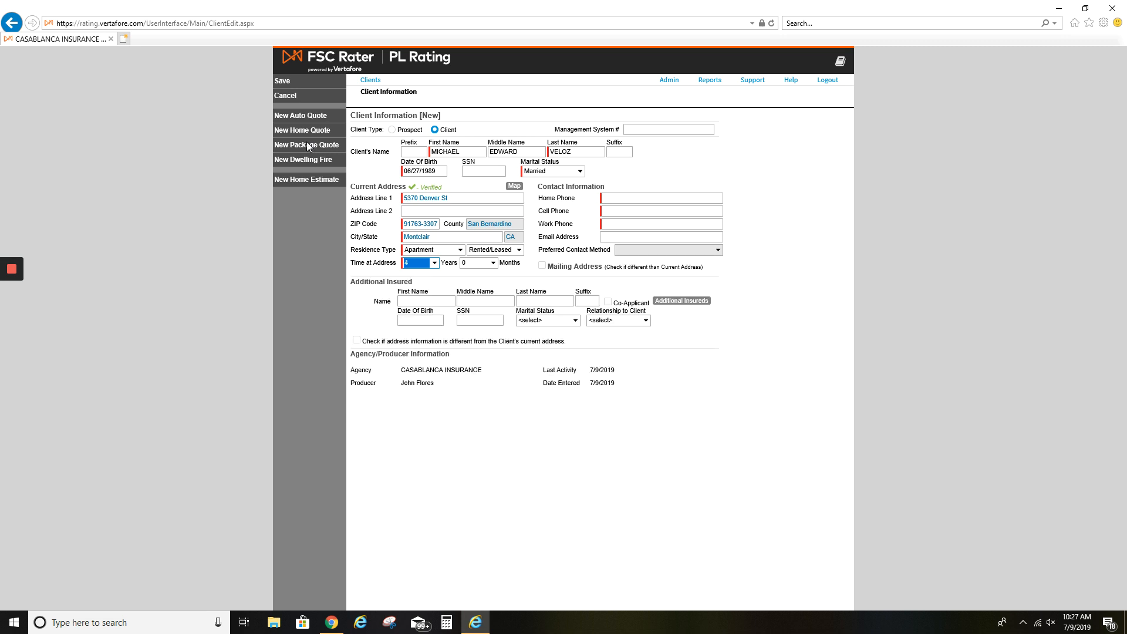
key(Tab)
key(Tab)
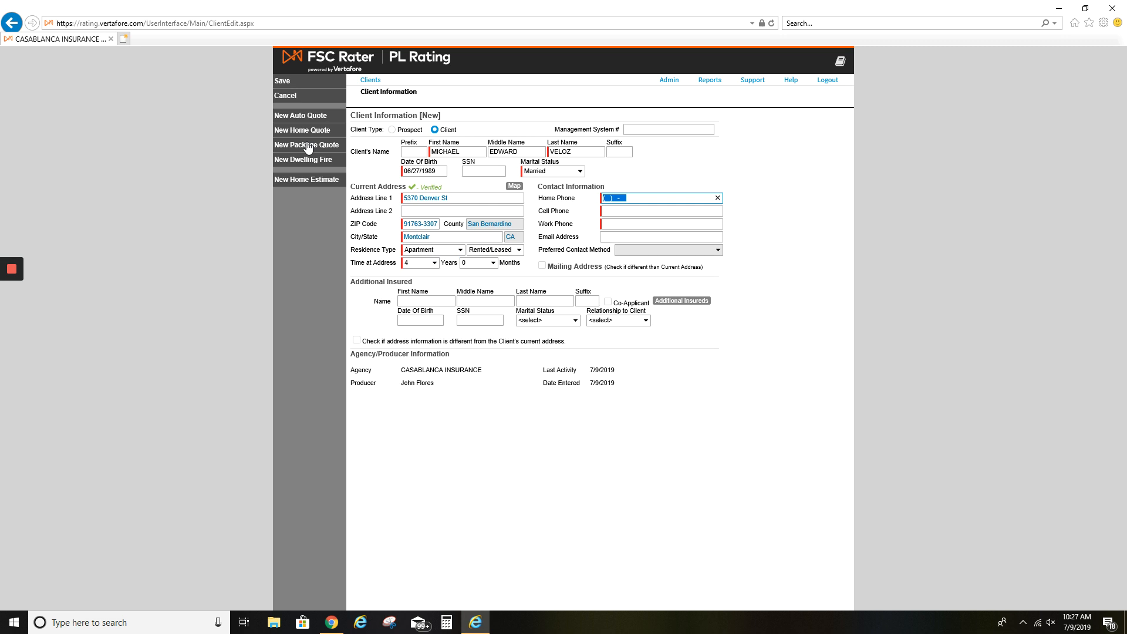
Enter the client's home and cell phone numbers, leave work phone blank, and start an auto quote
key(Tab)
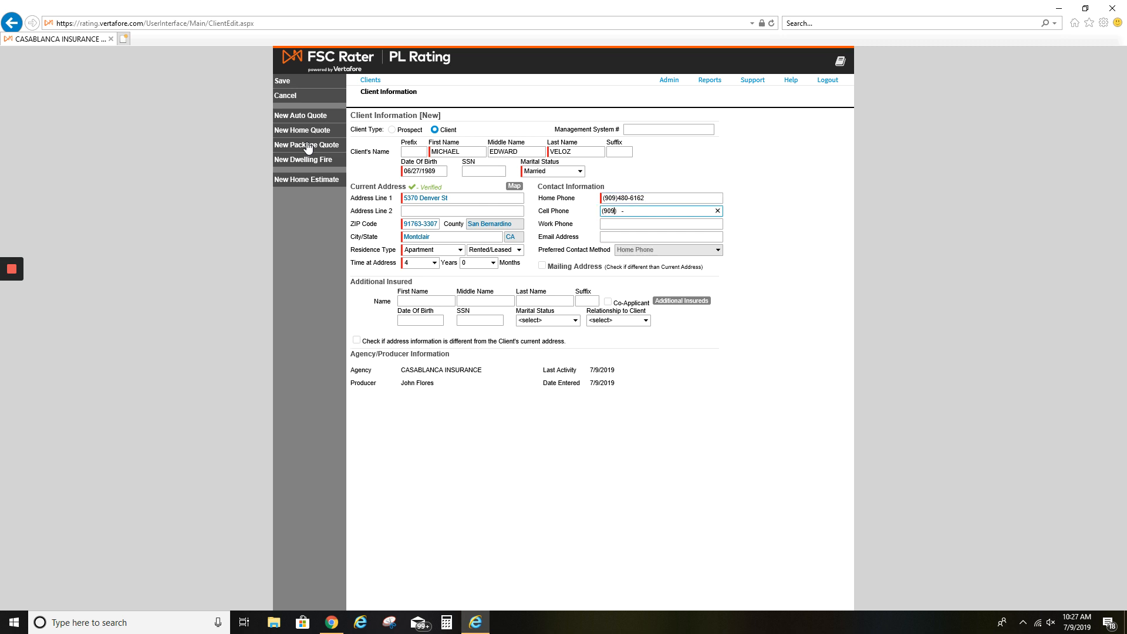
key(Tab)
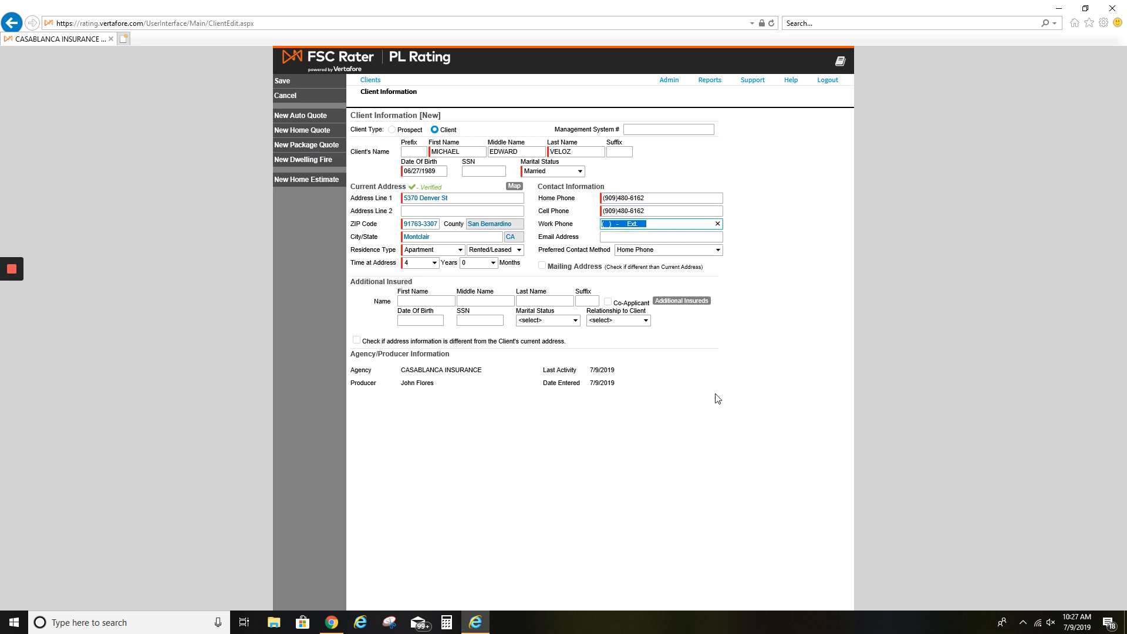
click(715, 395)
click(623, 236)
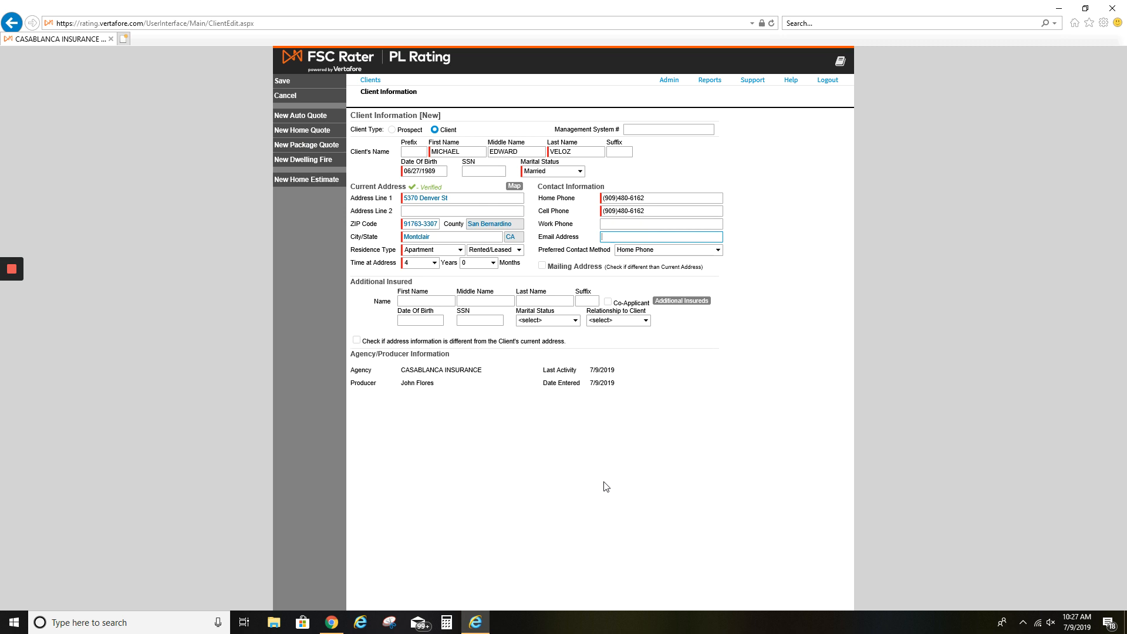
click(295, 119)
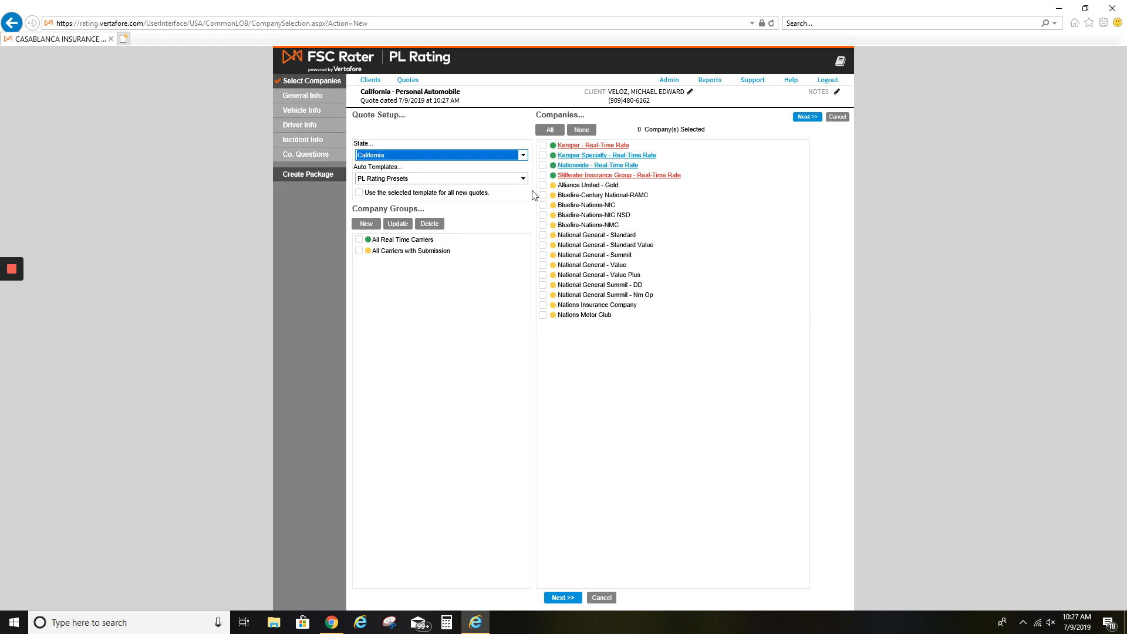
Select all 16 companies for the California auto quote and continue
click(557, 132)
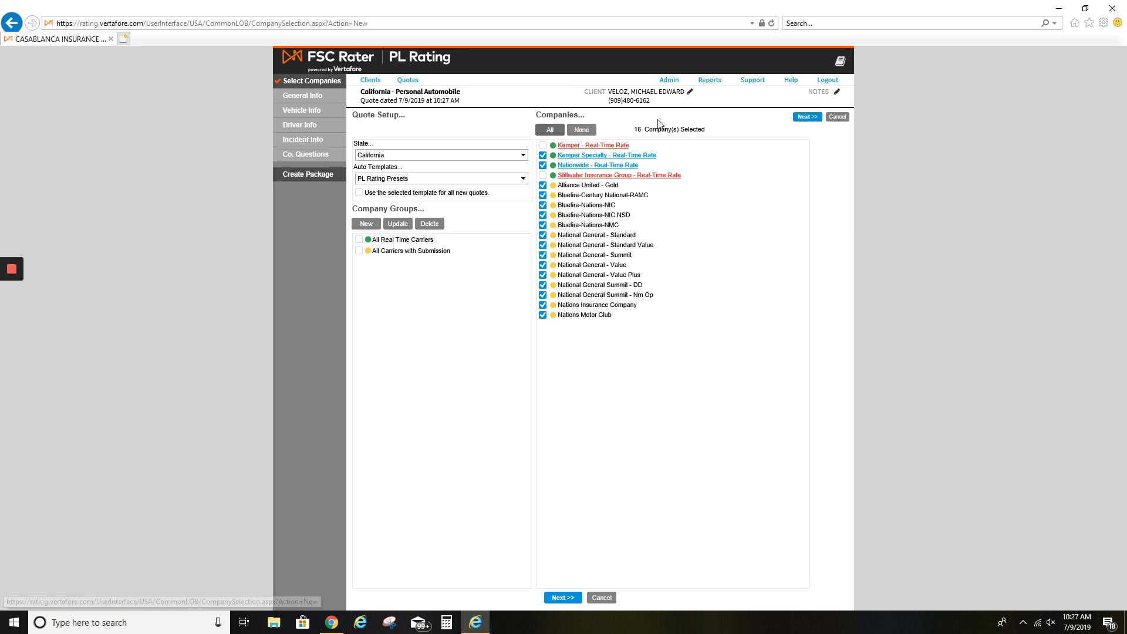
click(563, 598)
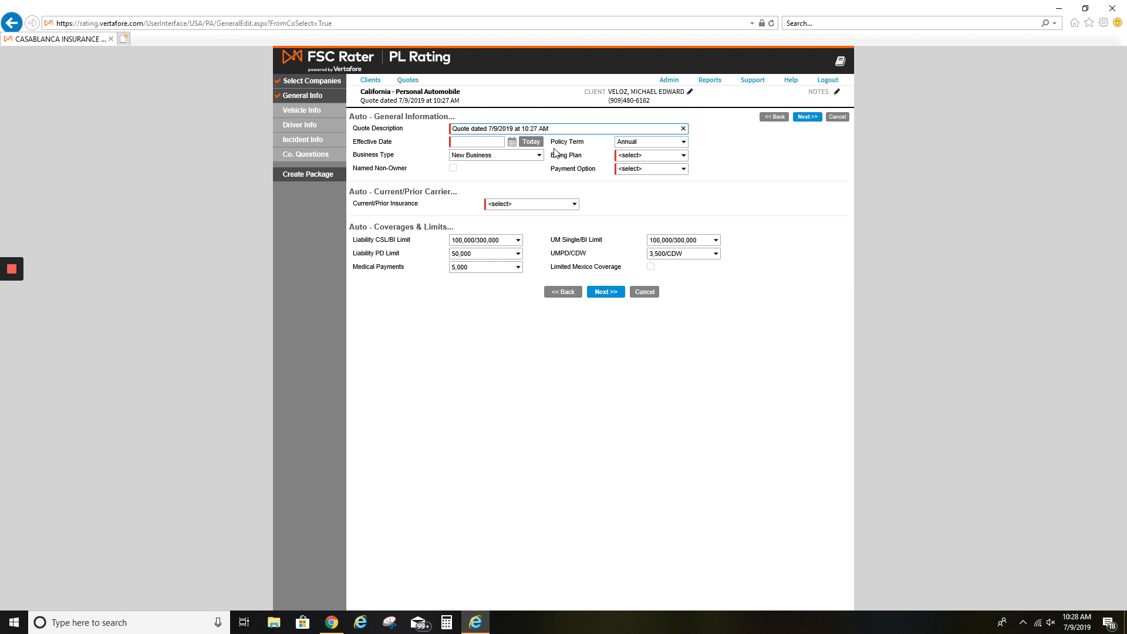
Set effective date to today, Annual term, Monthly billing and Credit/Debit Card payment
triple_click(369, 142)
click(532, 144)
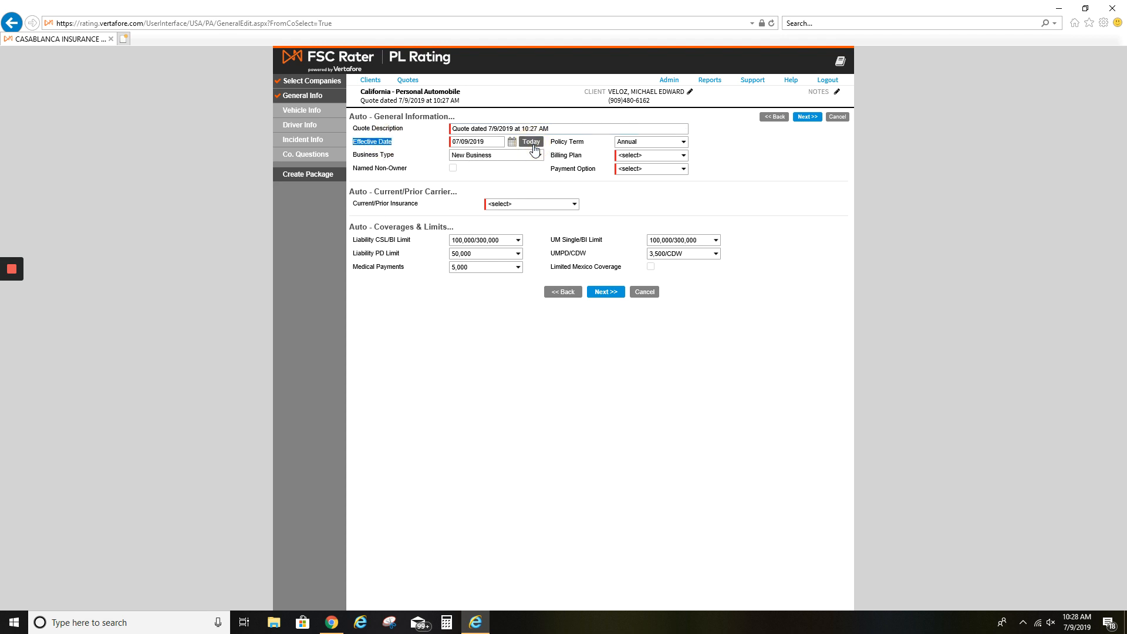
click(646, 148)
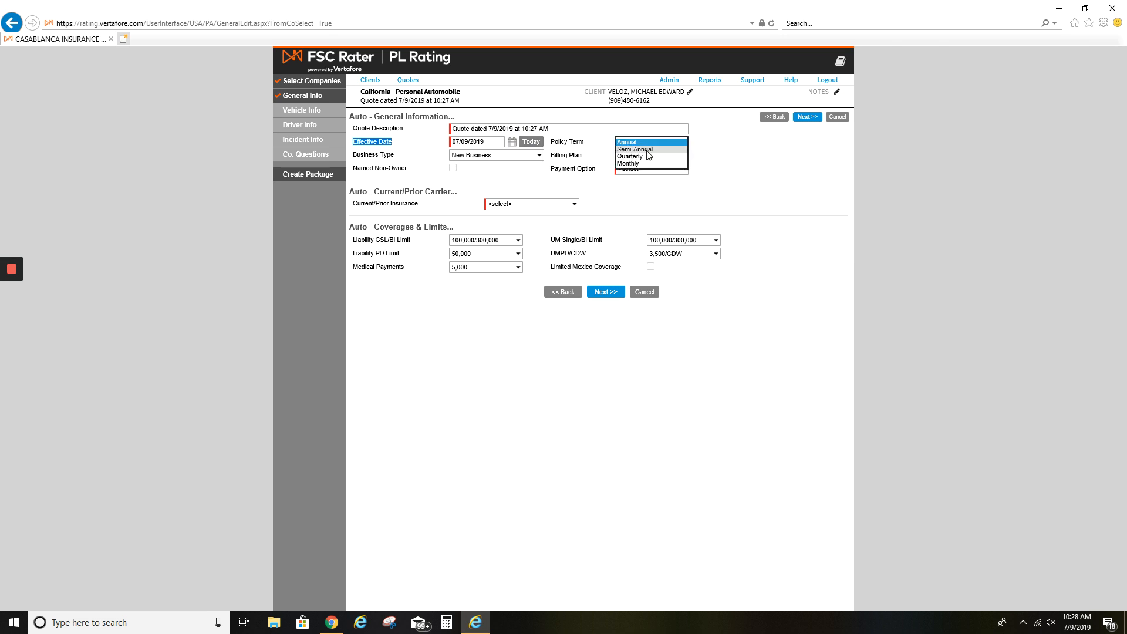
click(642, 142)
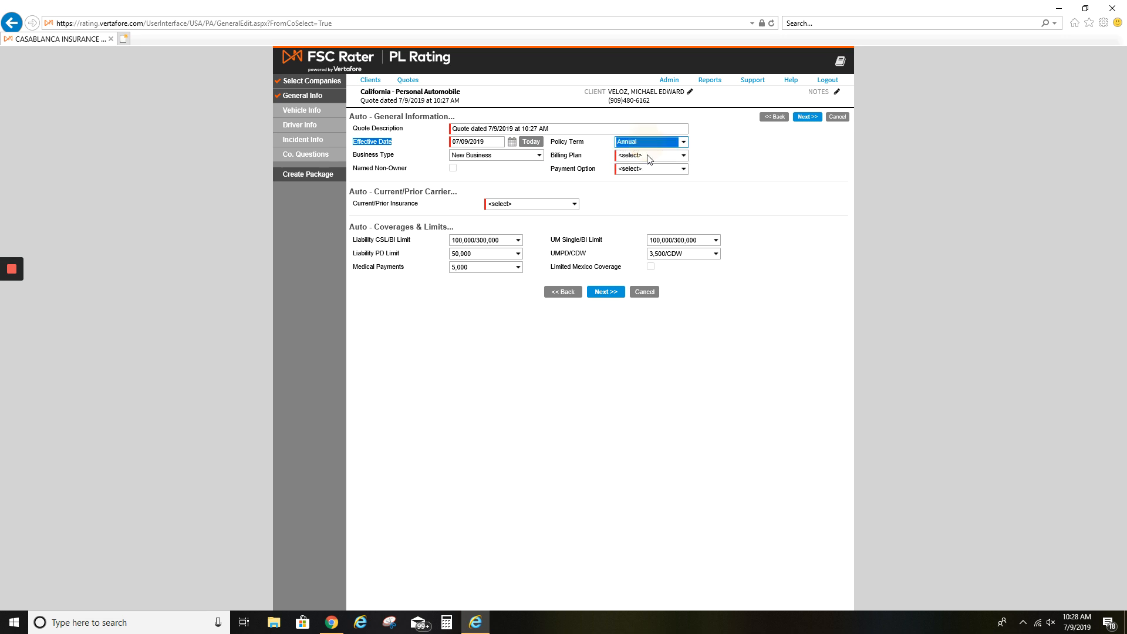
click(646, 157)
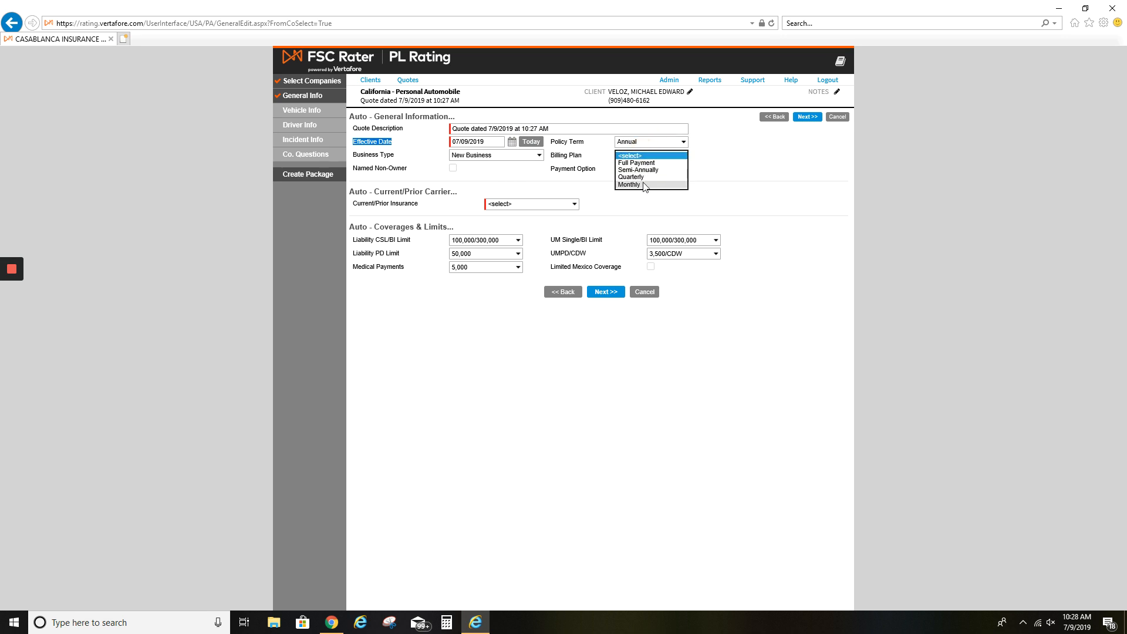
click(630, 176)
click(630, 169)
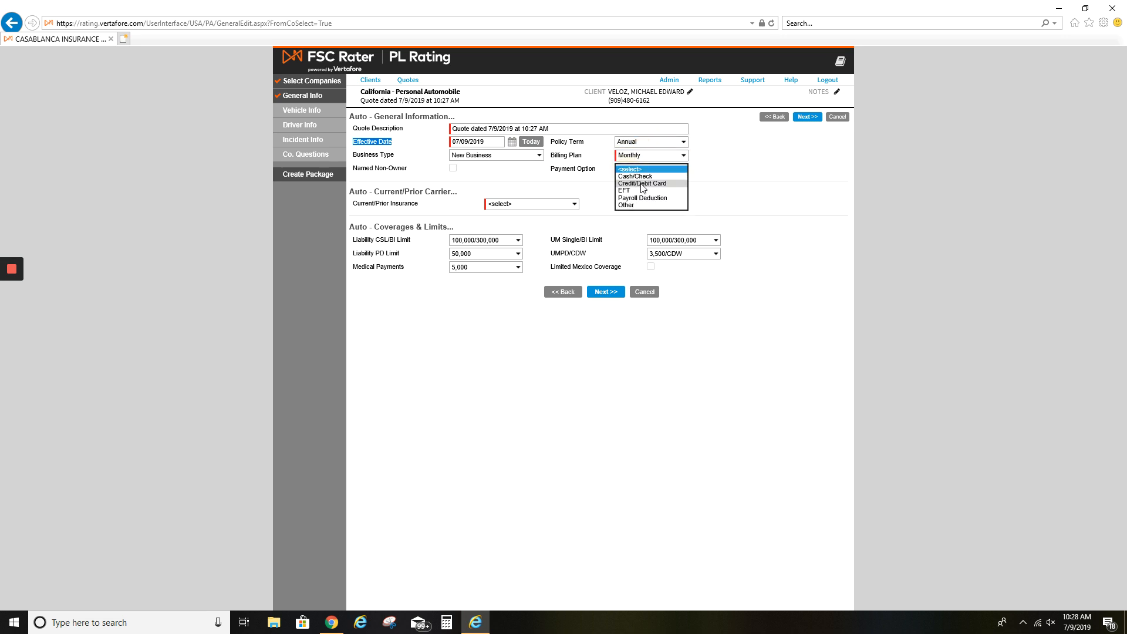
click(643, 187)
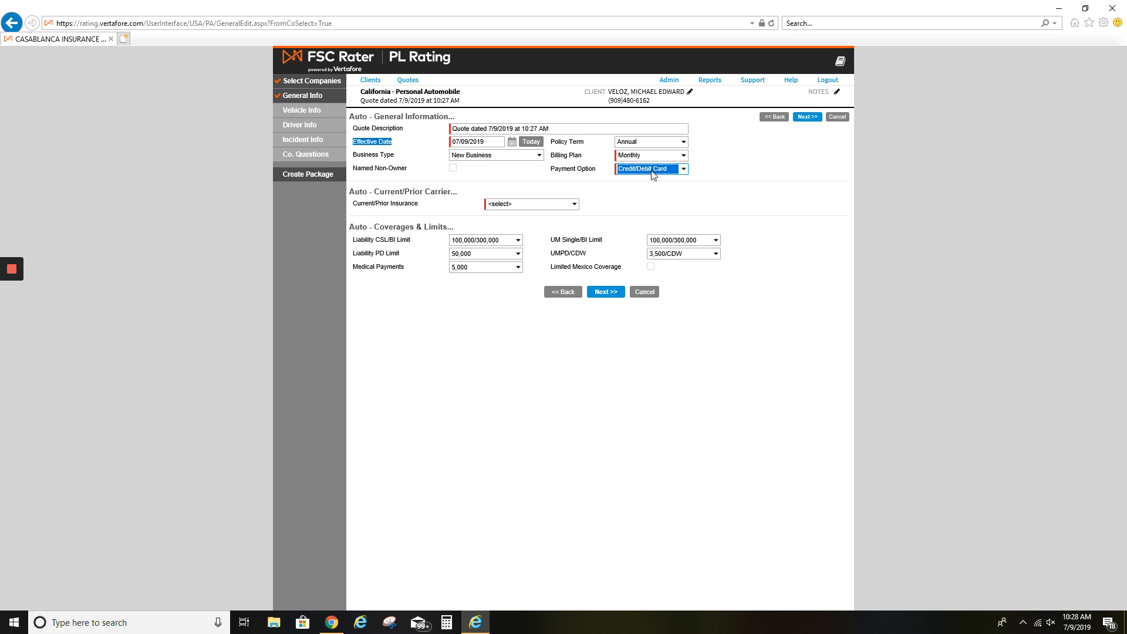
click(639, 154)
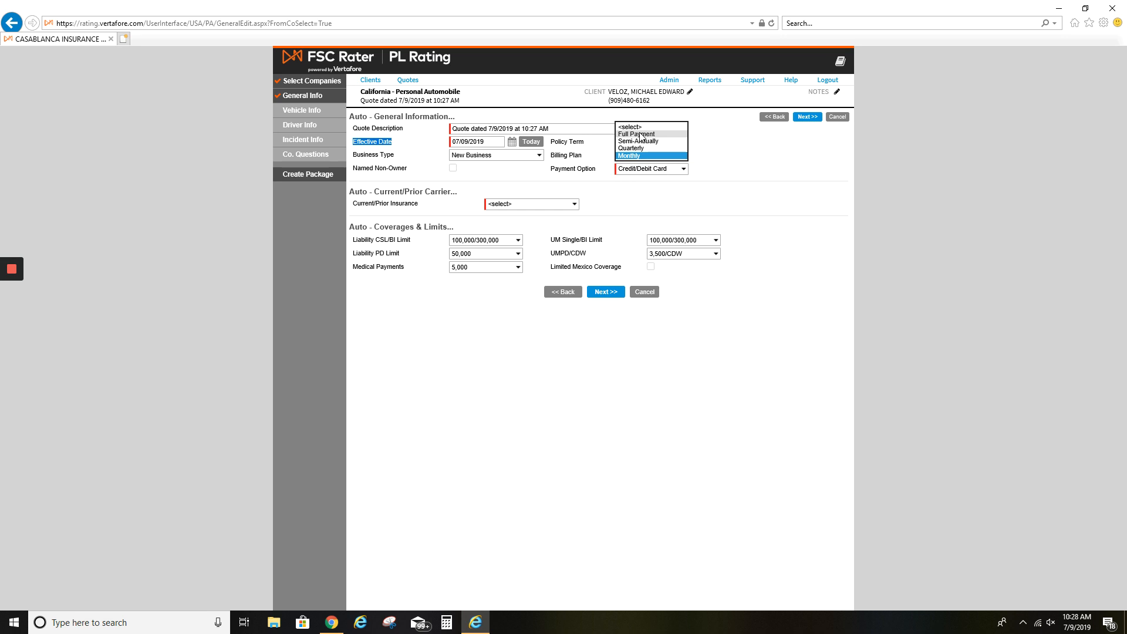
click(728, 173)
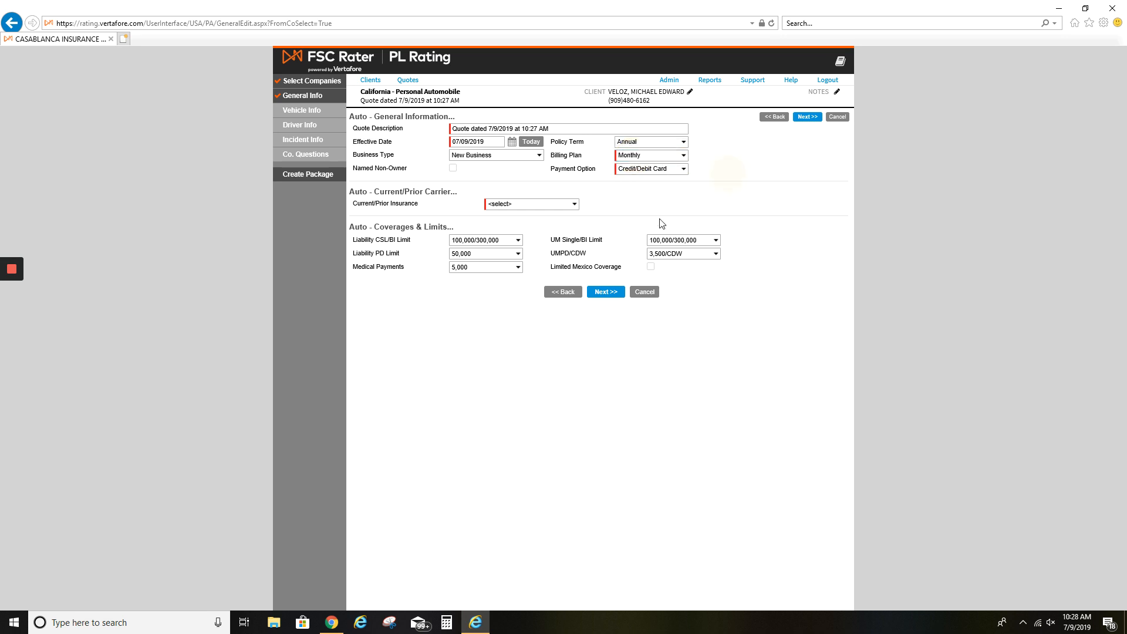
drag(351, 192, 456, 203)
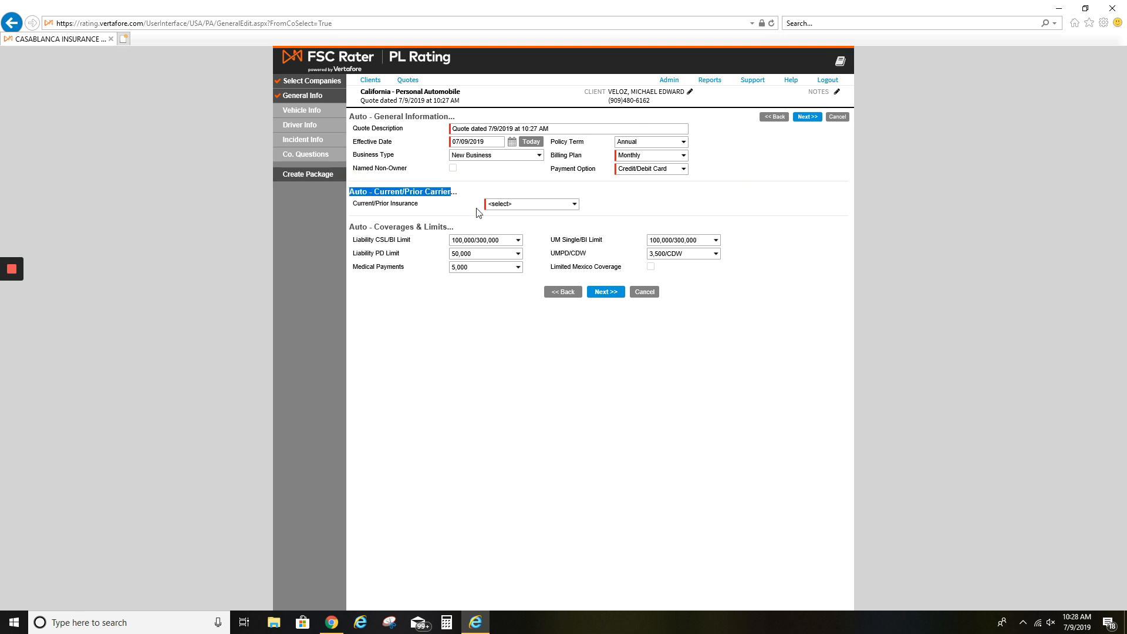
Set prior insurance to Non-Standard, 1st Auto & Casualty, 10,000 limits, expiring today
click(503, 204)
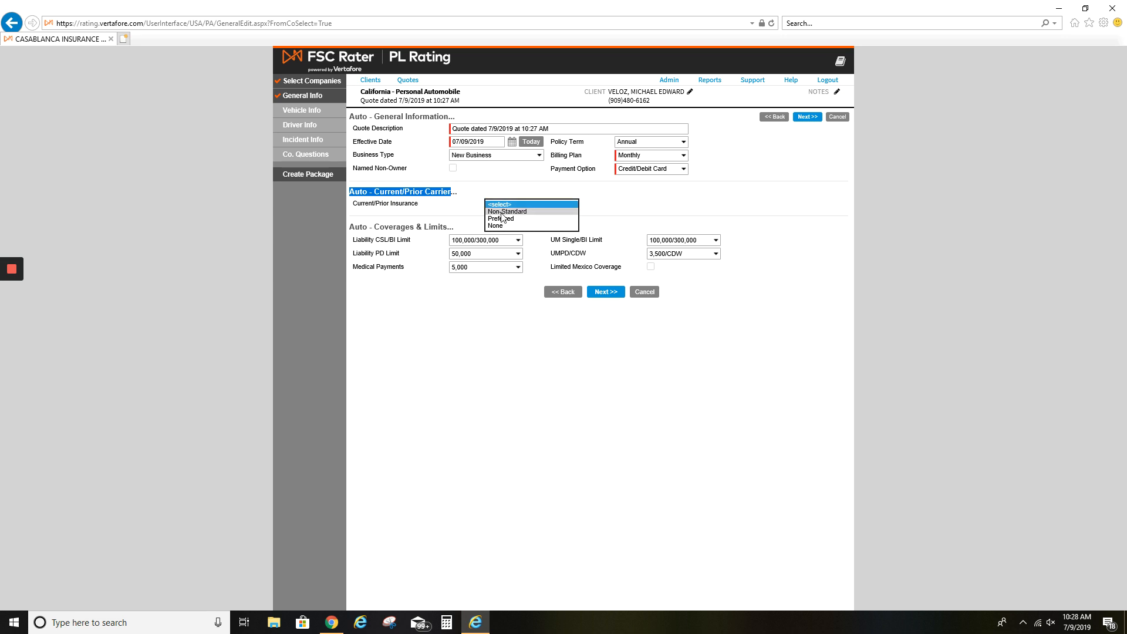
click(504, 211)
click(504, 217)
click(505, 224)
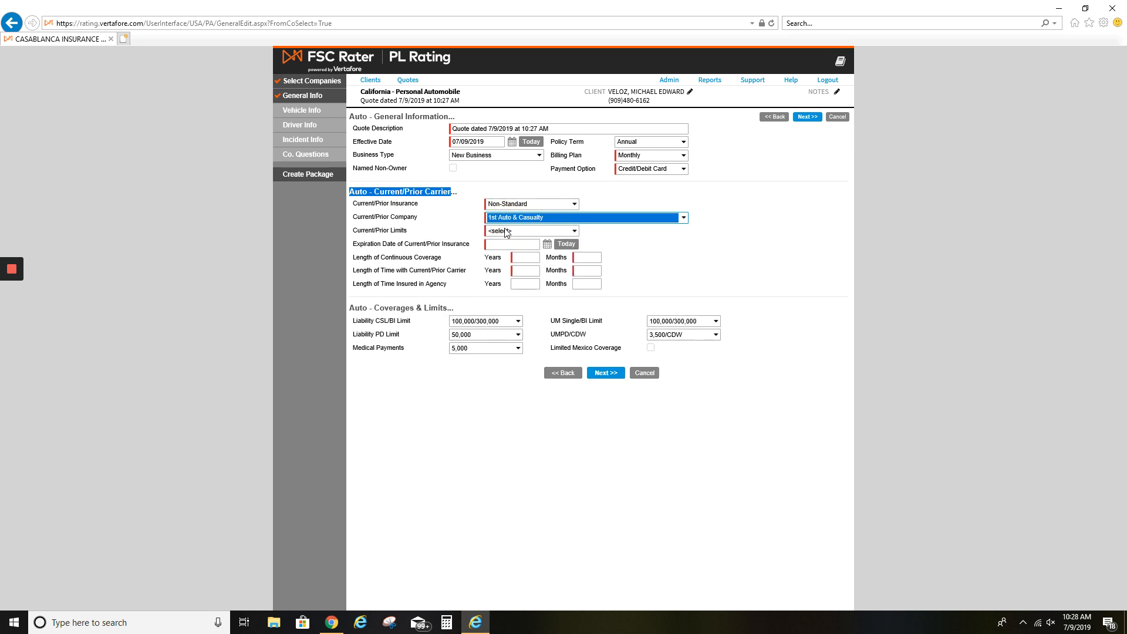
click(508, 231)
click(512, 243)
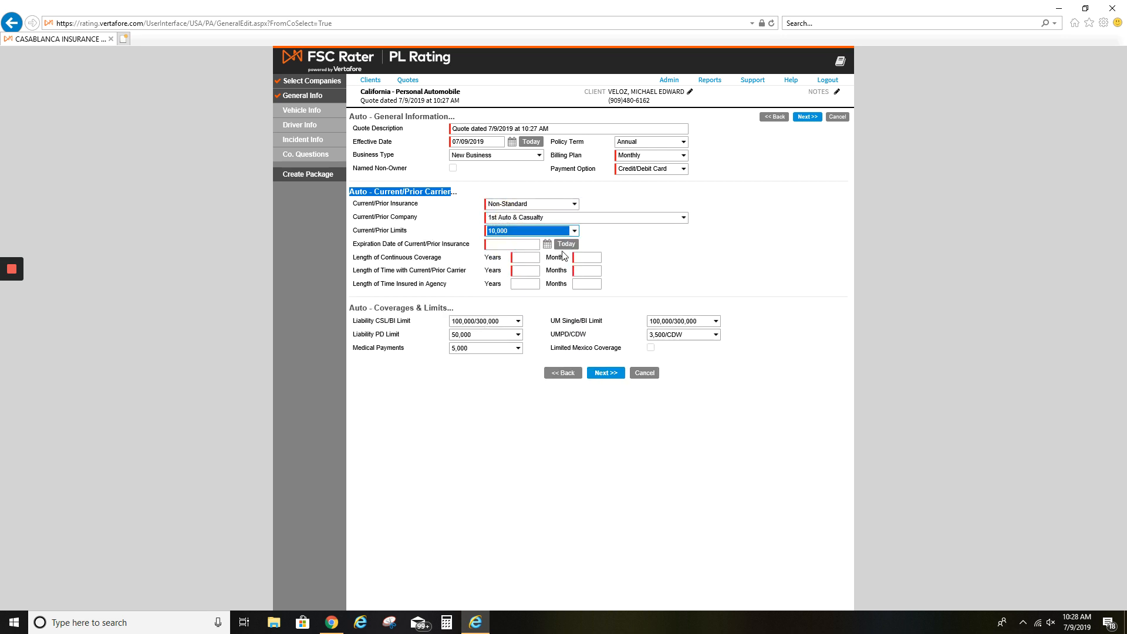
click(566, 244)
Enter 10 years and 10 months of continuous prior coverage
click(531, 259)
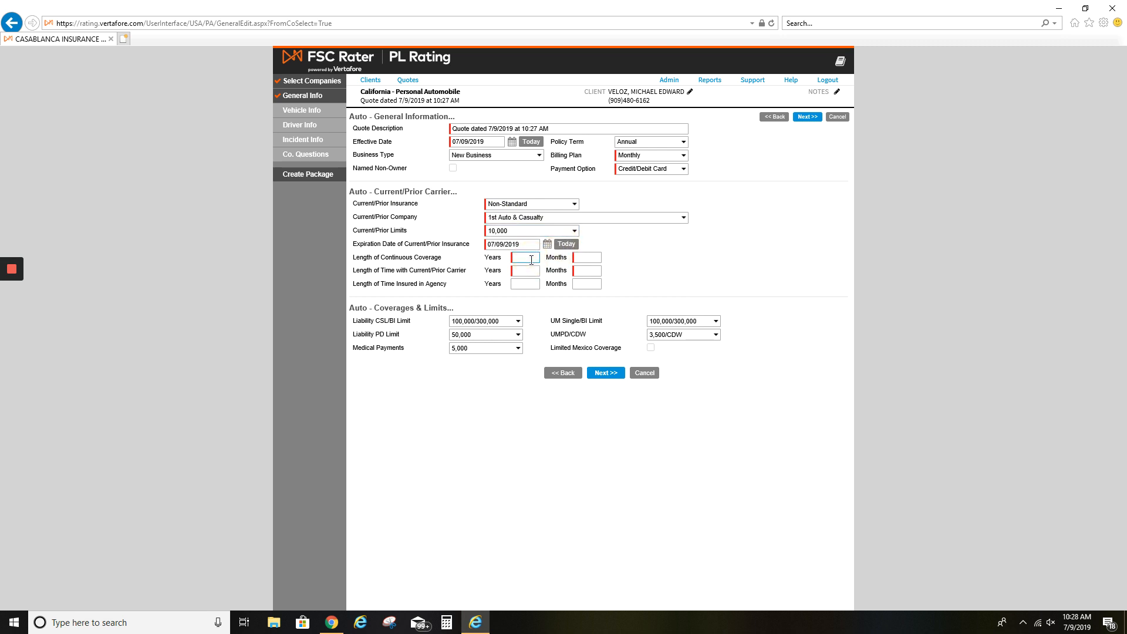
text(10)
key(Tab)
text(10)
key(Tab)
text(10)
key(Tab)
text(10)
key(Tab)
key(Tab)
key(Tab)
Set liability to 15,000/30,000, property damage to 10,000, medical payments to None, and continue
click(477, 325)
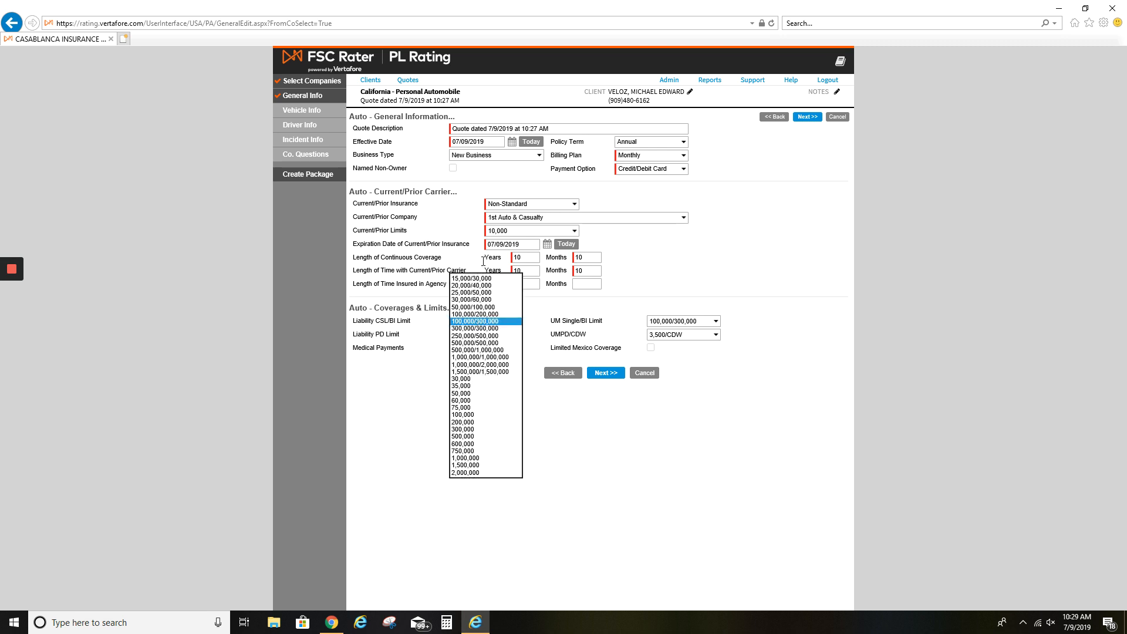
click(475, 281)
click(471, 334)
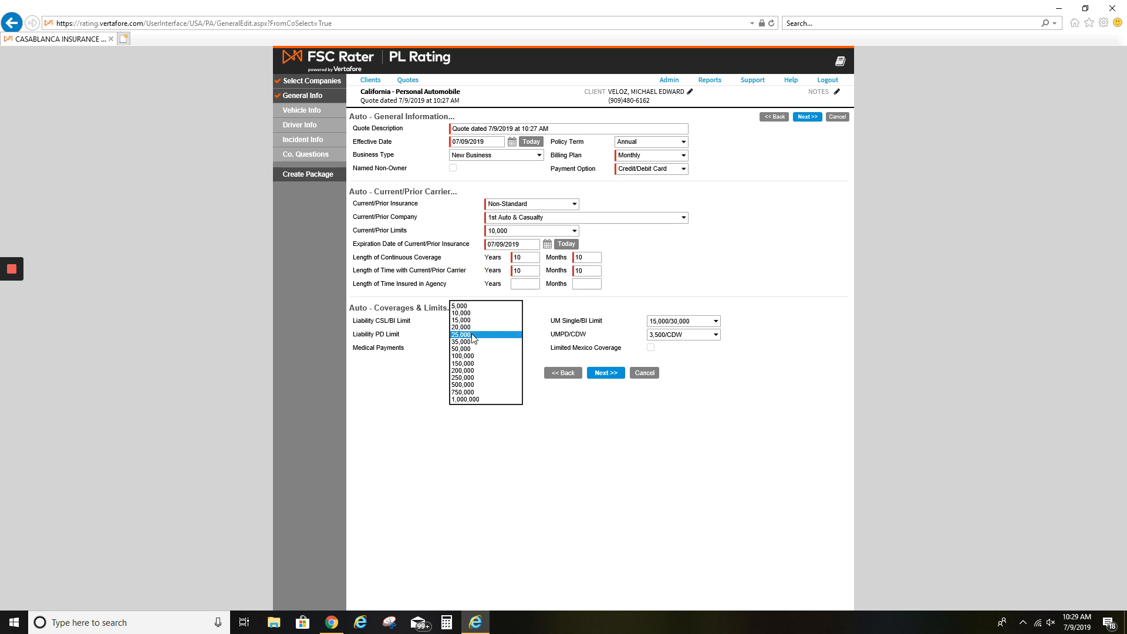
click(473, 319)
click(464, 351)
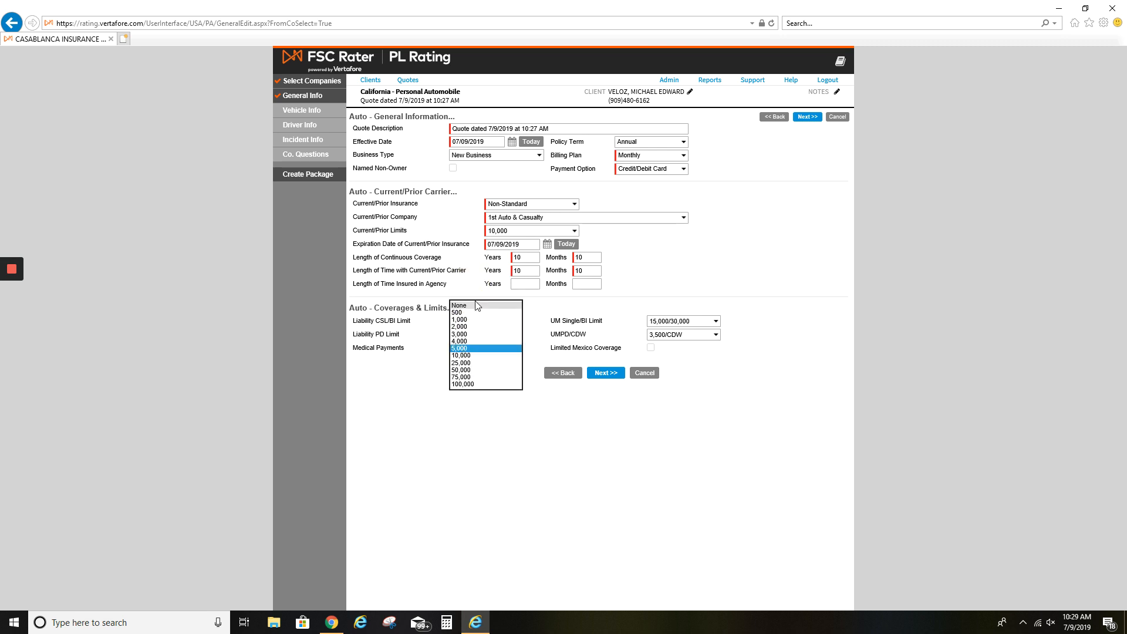
click(472, 304)
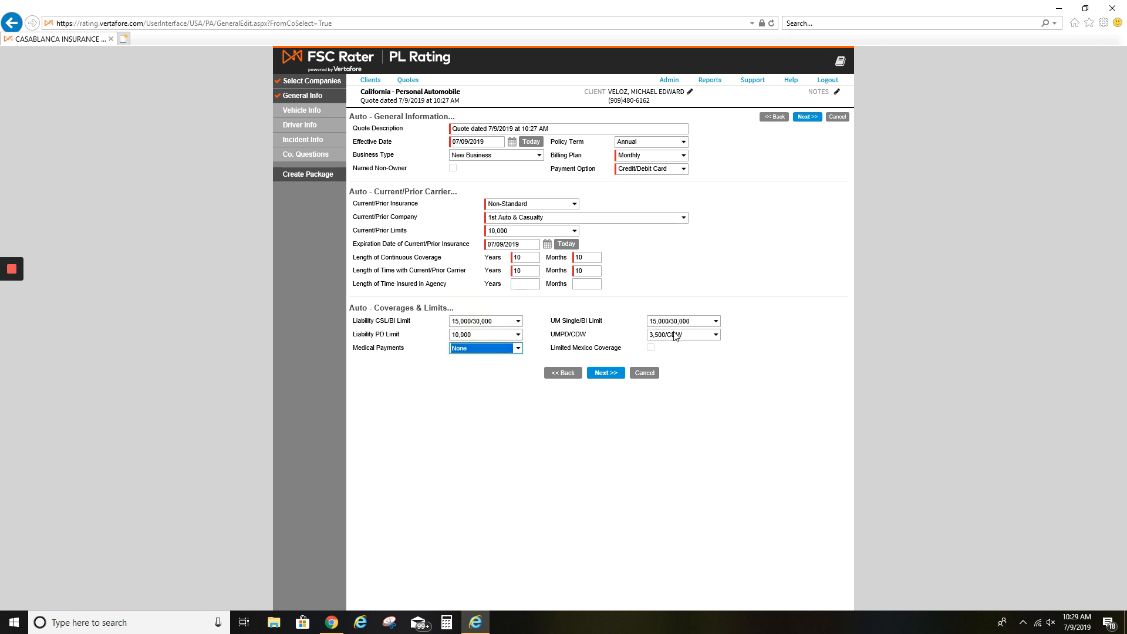
click(615, 376)
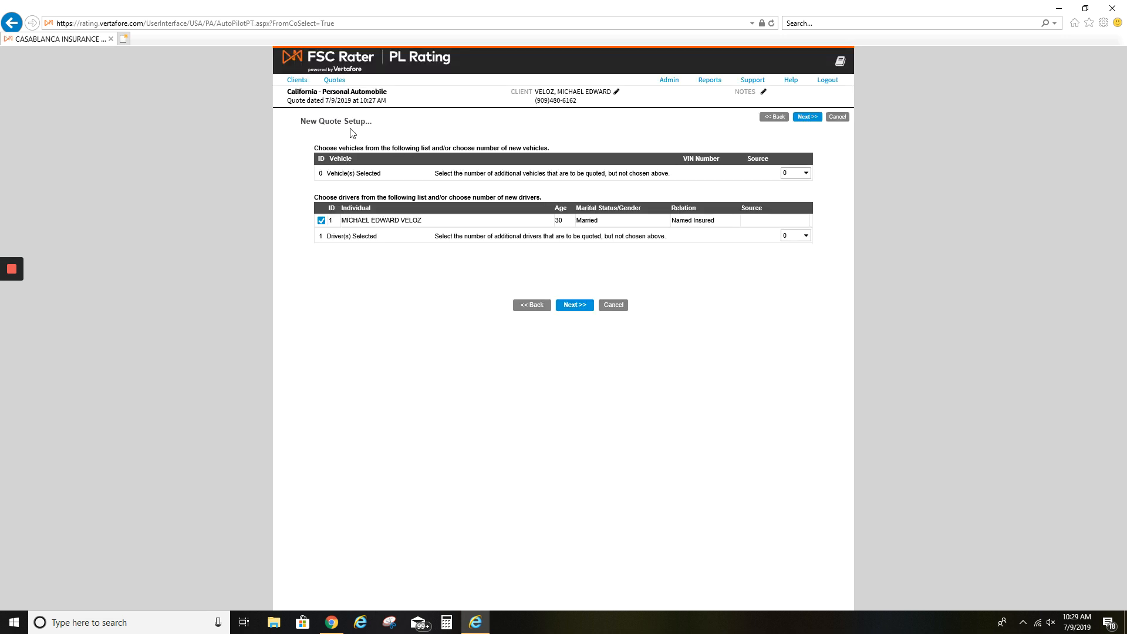
Set additional vehicles to 2, leaving additional drivers at 0, and continue to vehicle information
click(796, 175)
click(726, 179)
click(795, 235)
click(726, 265)
click(797, 174)
click(795, 186)
click(834, 168)
click(806, 172)
click(790, 181)
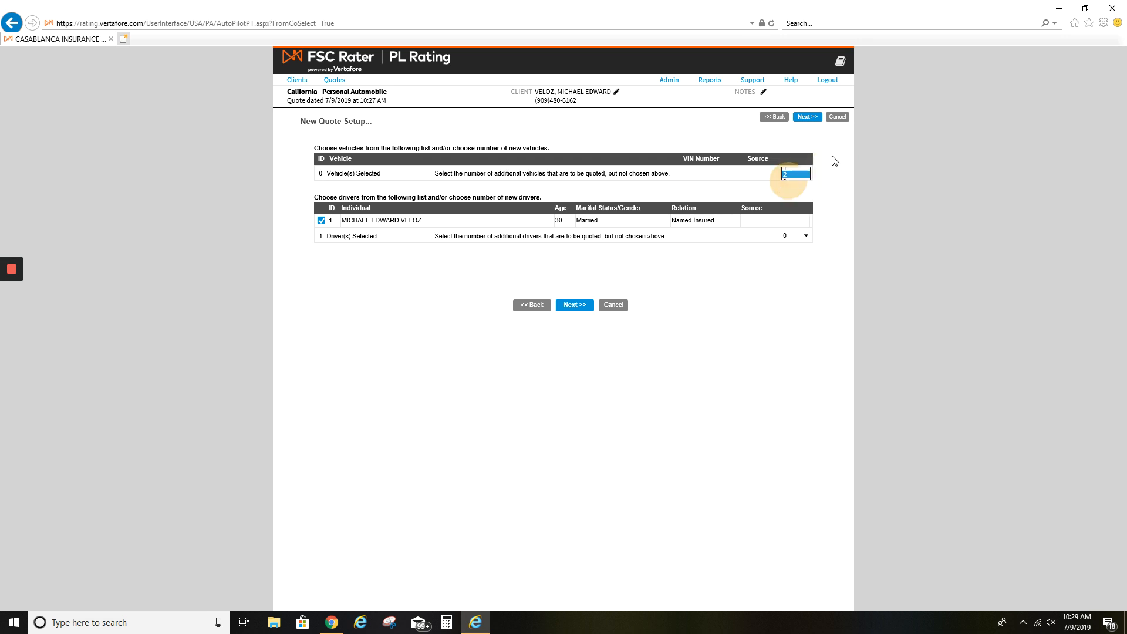
click(807, 120)
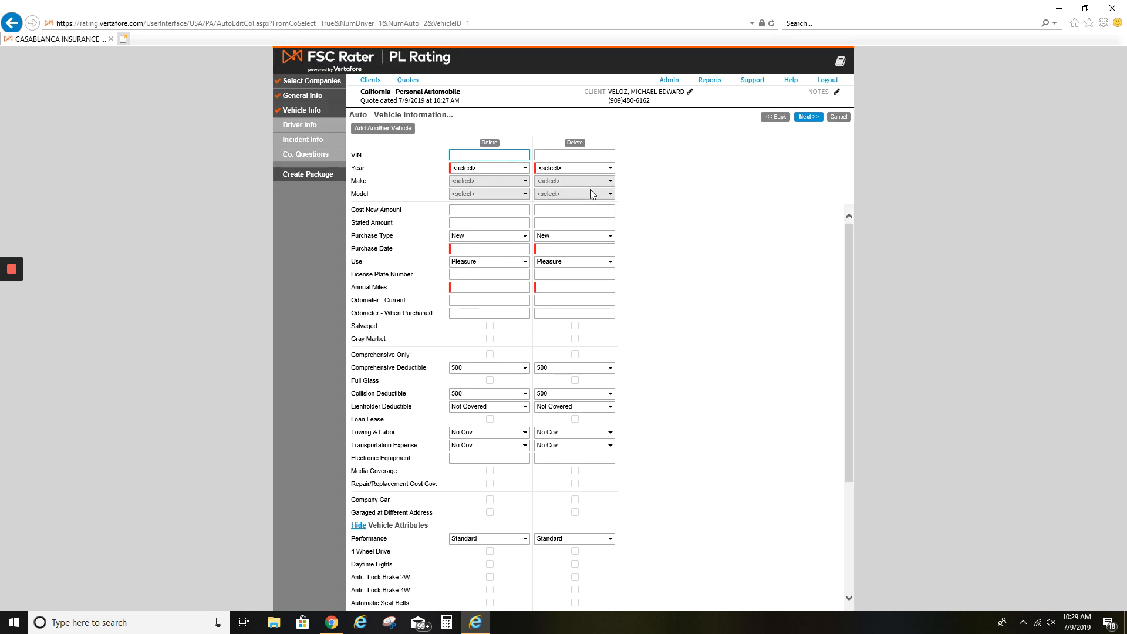
Enter the first vehicle's VIN so it decodes to a 2001 Chevrolet Suburban
click(456, 153)
click(469, 156)
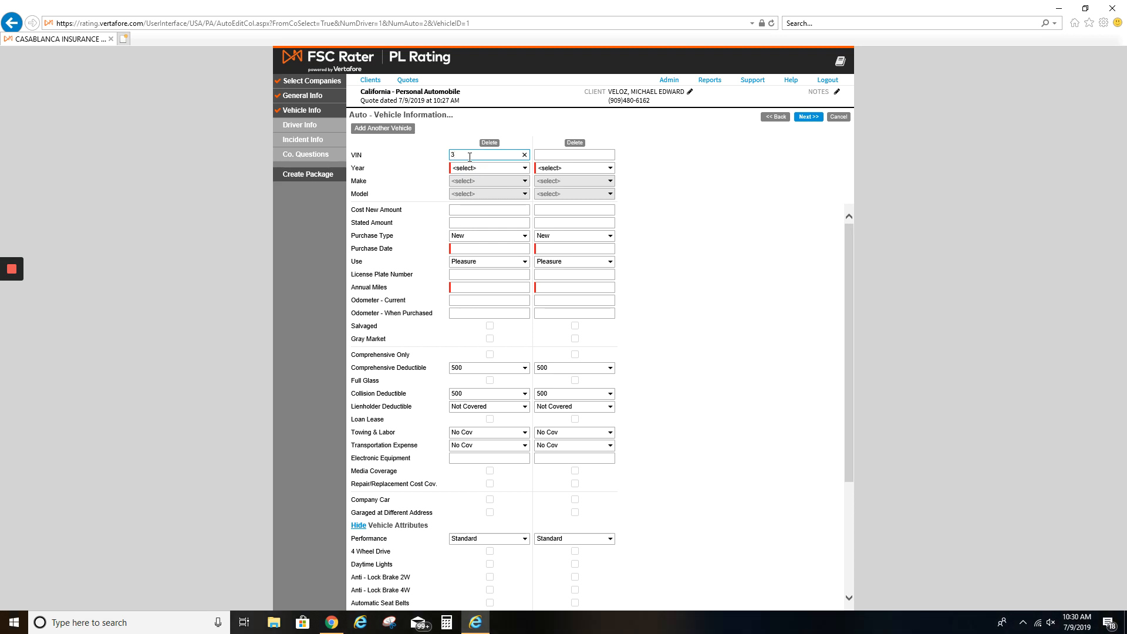
click(672, 219)
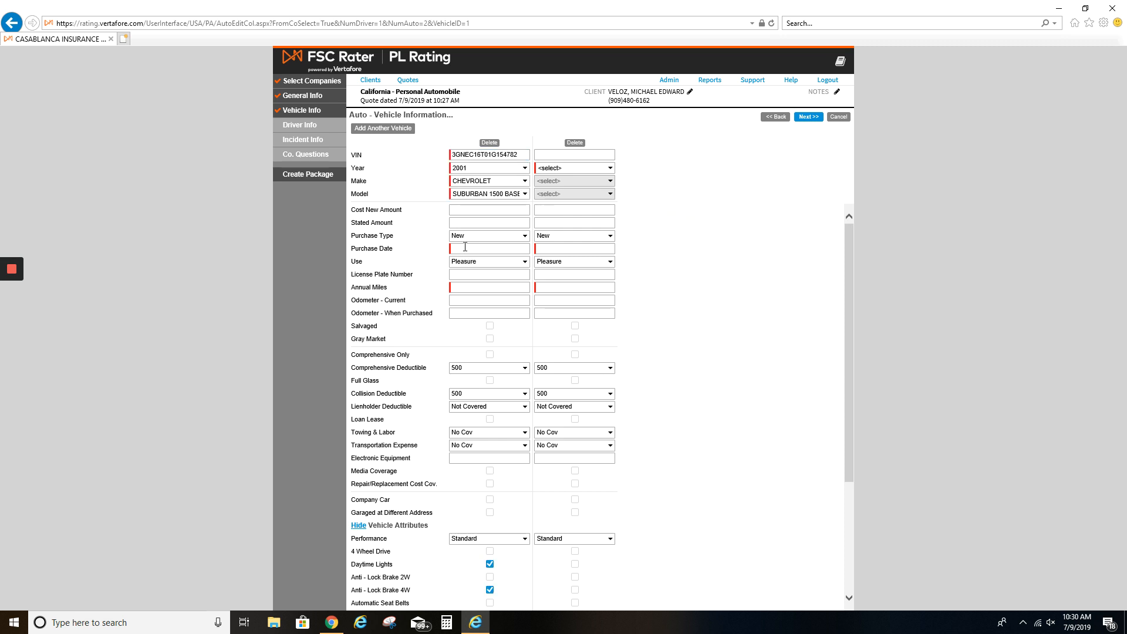
Enter and correct the second VIN for a 2014 Hyundai Elantra; set purchase date 07/09/2019
click(559, 156)
key(Tab)
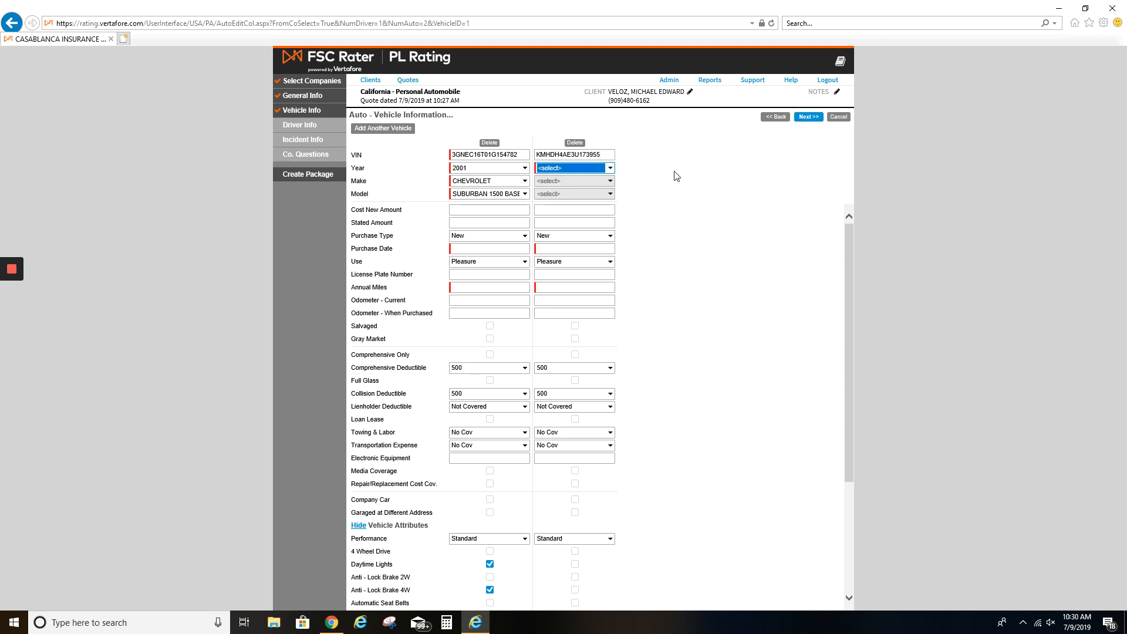
double_click(570, 158)
key(BackSpace)
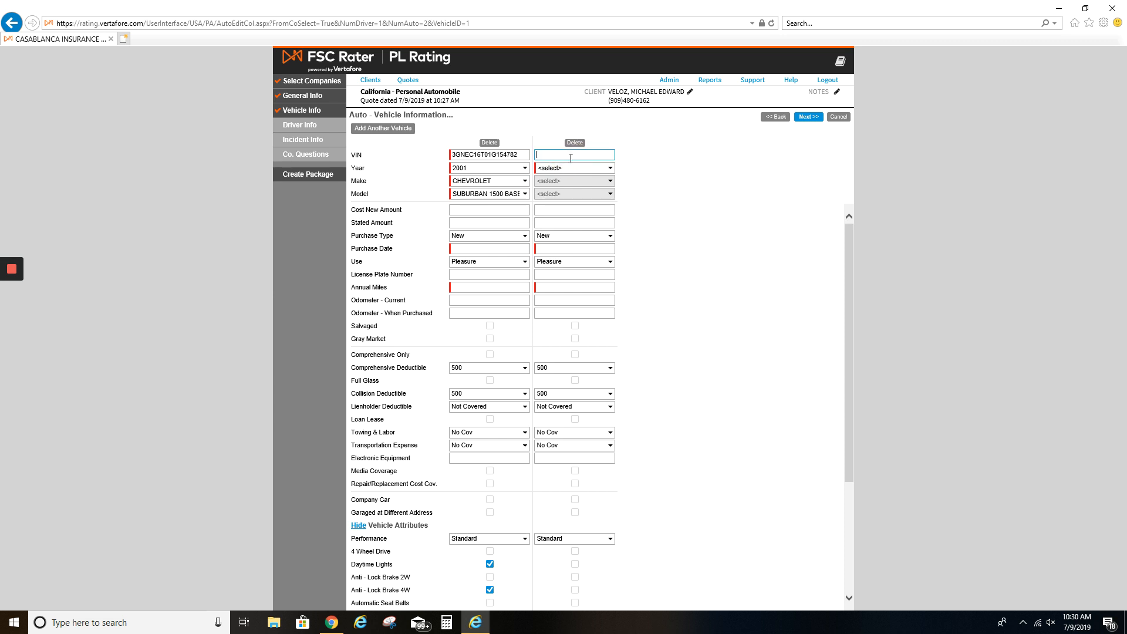
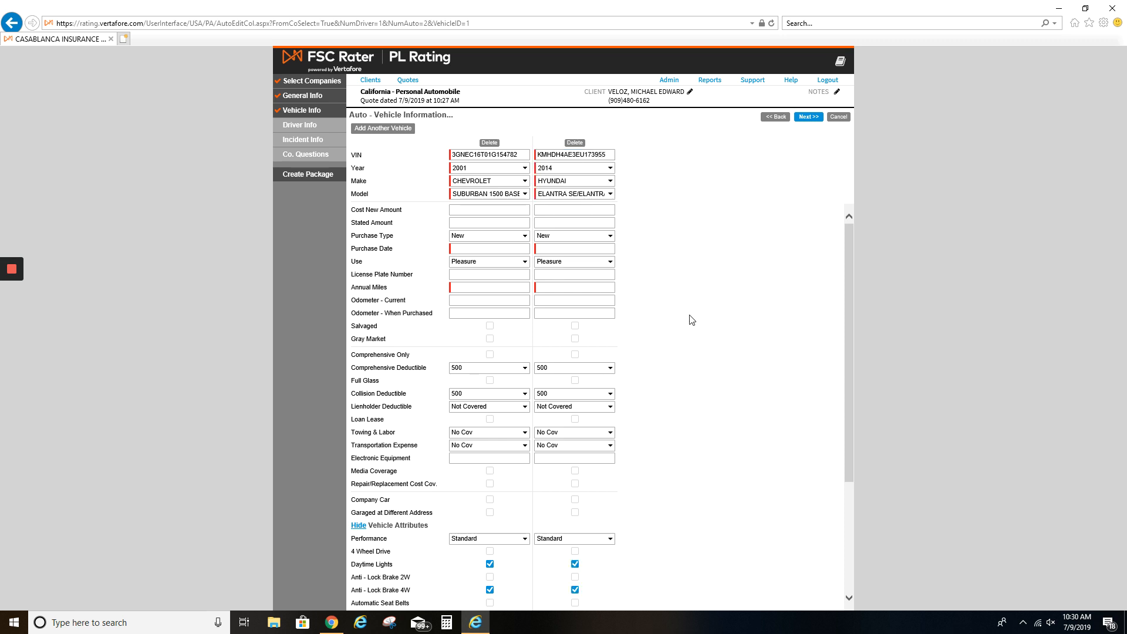
click(472, 248)
text(07/09/2019)
Finish the Hyundai's purchase date and give both vehicles 10000 annual miles
click(546, 247)
text(07/09/2019)
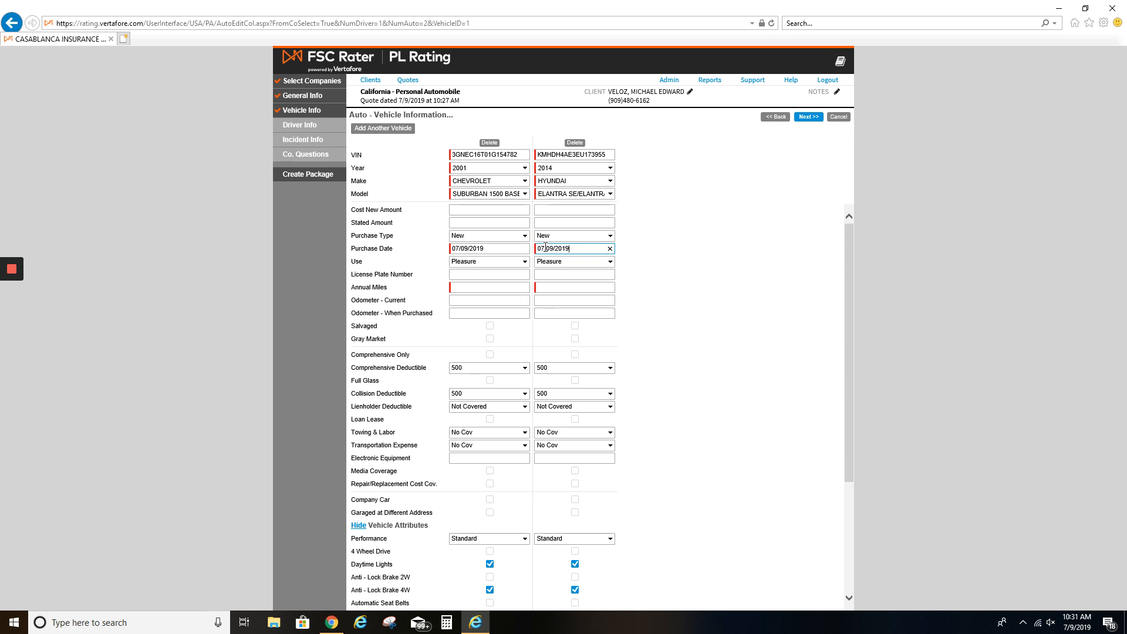
click(677, 282)
click(465, 291)
text(10000)
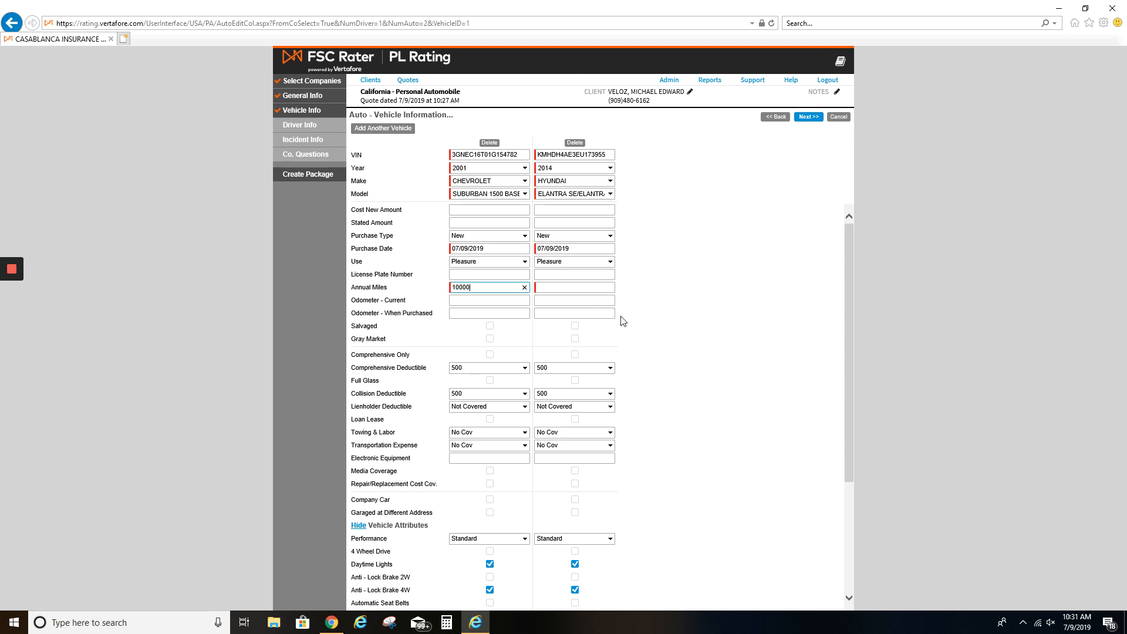
click(562, 288)
text(10000)
click(769, 187)
drag(355, 369, 398, 394)
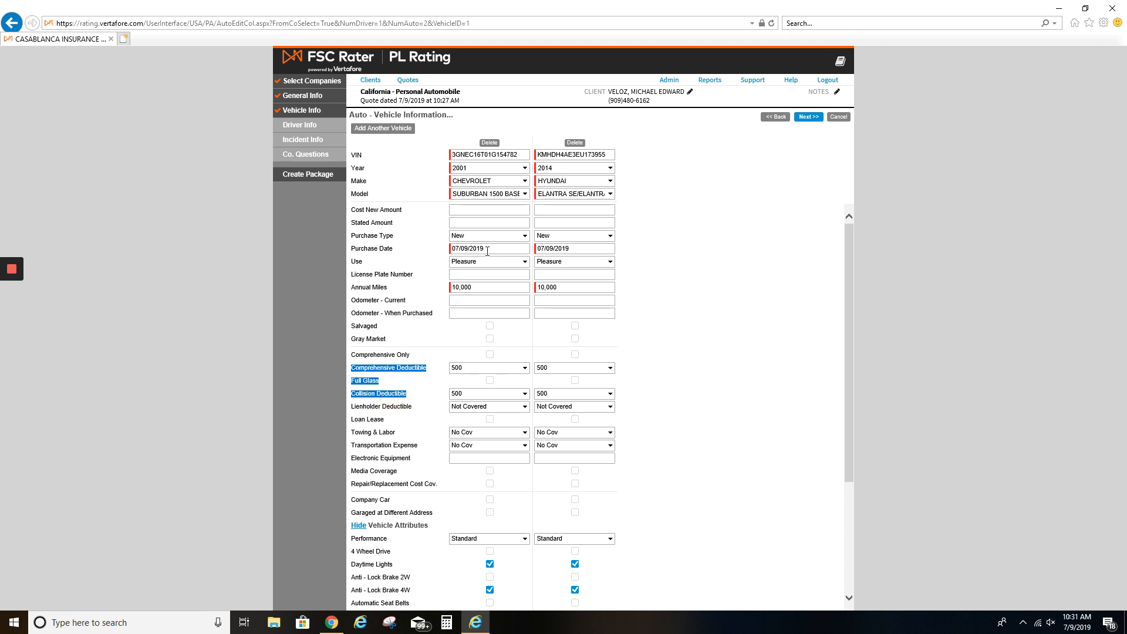
Set the comprehensive and collision deductibles to 1,000
click(468, 372)
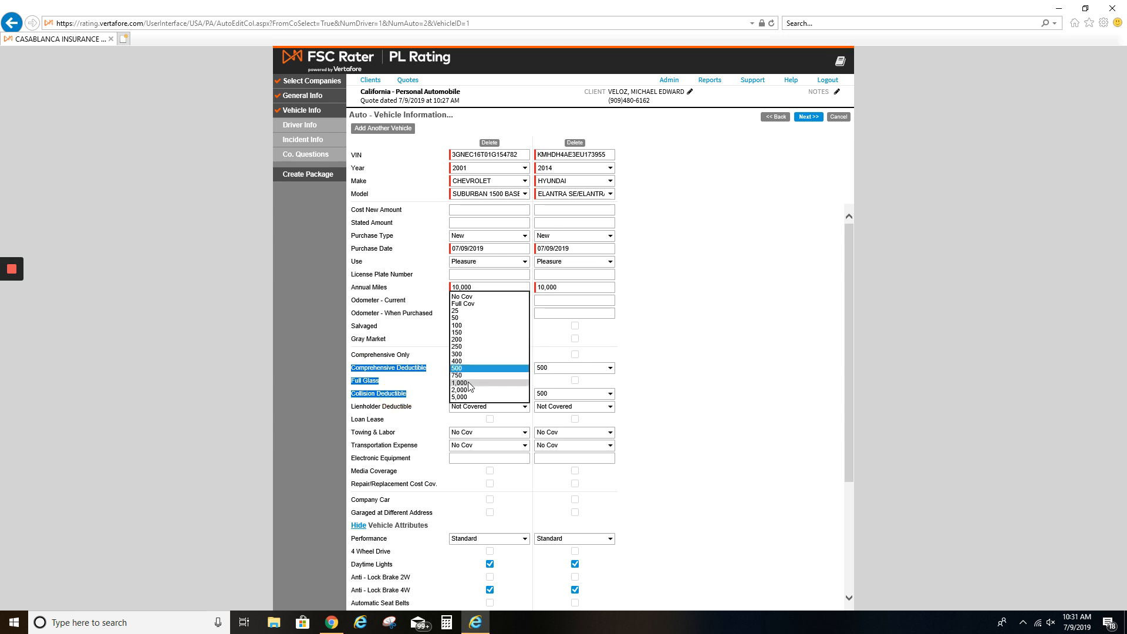
click(478, 382)
click(484, 394)
click(486, 406)
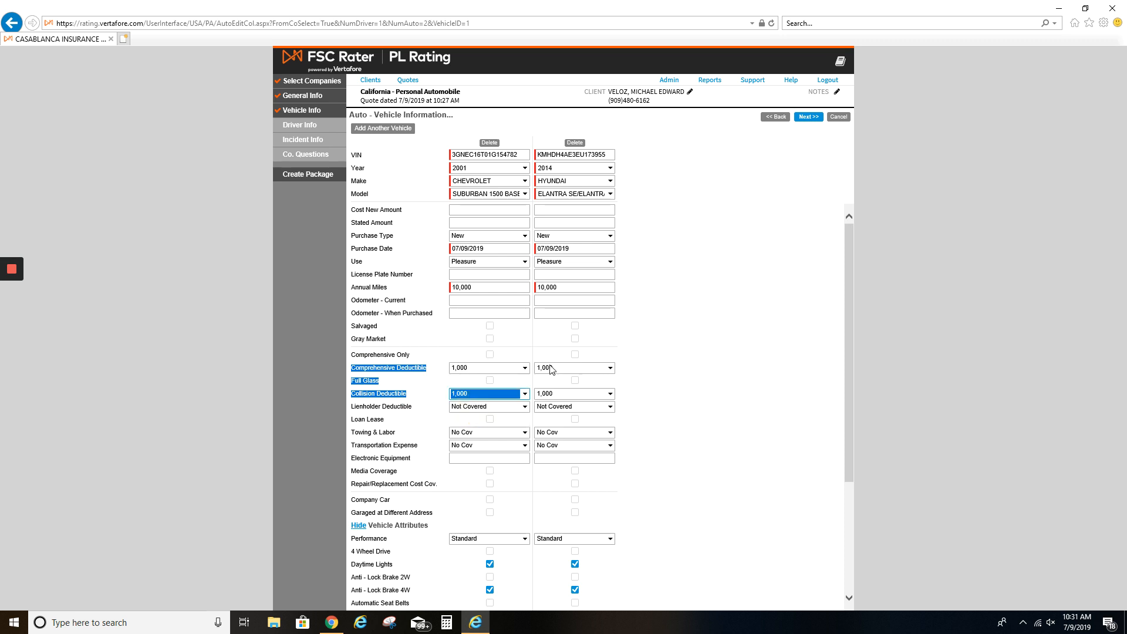
click(725, 313)
click(711, 497)
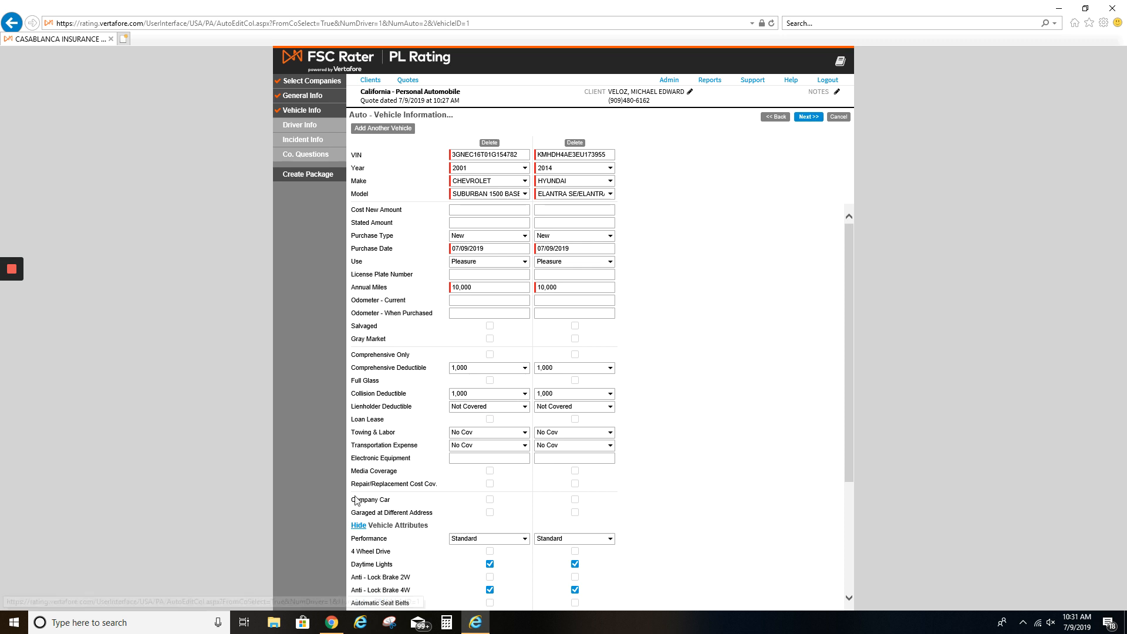
Set the Chevrolet's comprehensive to No Cov and the Hyundai's deductibles to 1,000, then continue
click(492, 368)
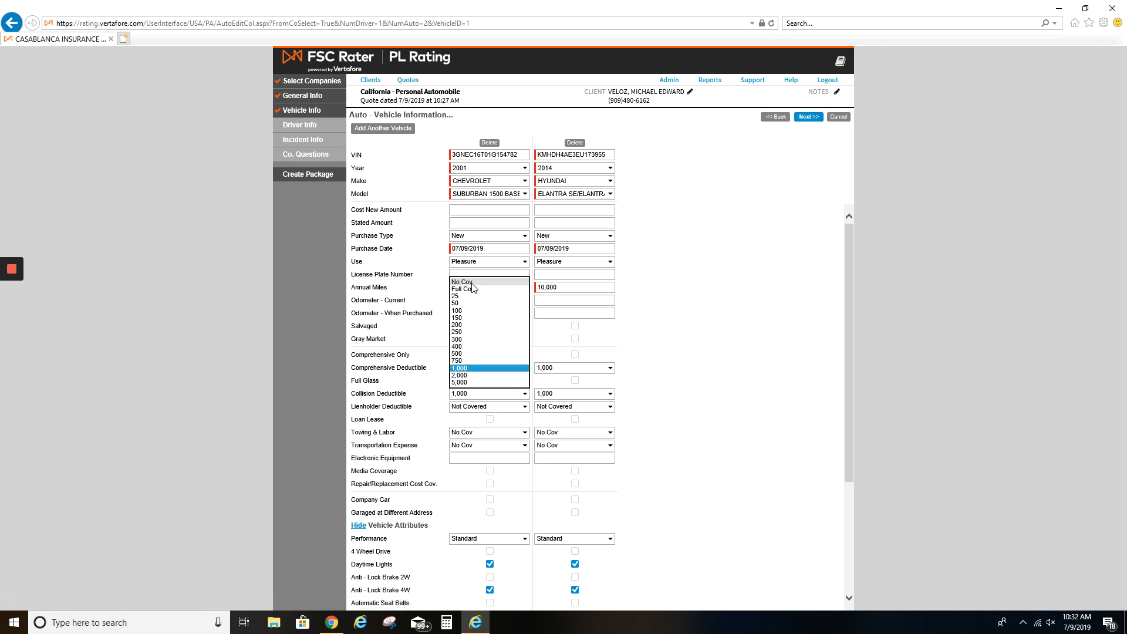
click(487, 287)
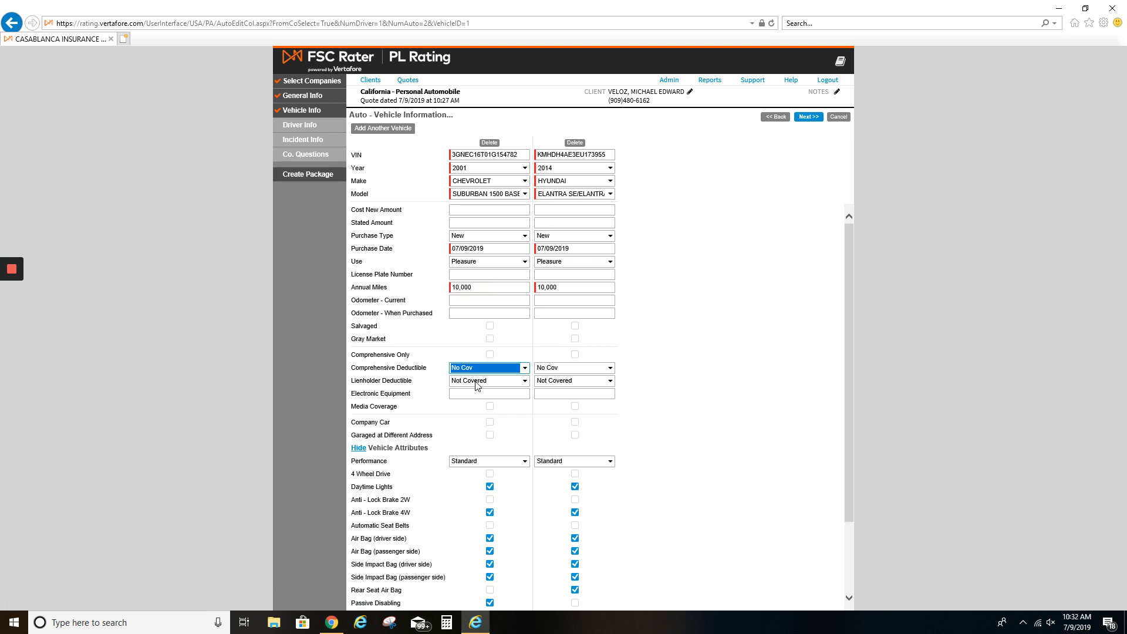
click(597, 368)
click(553, 454)
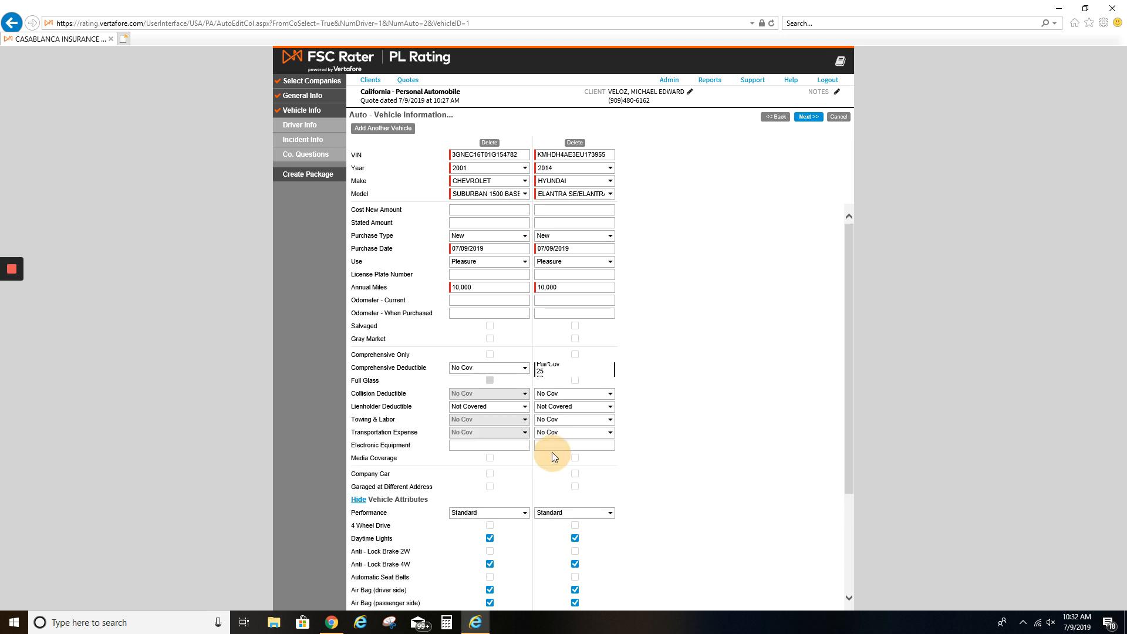
click(555, 406)
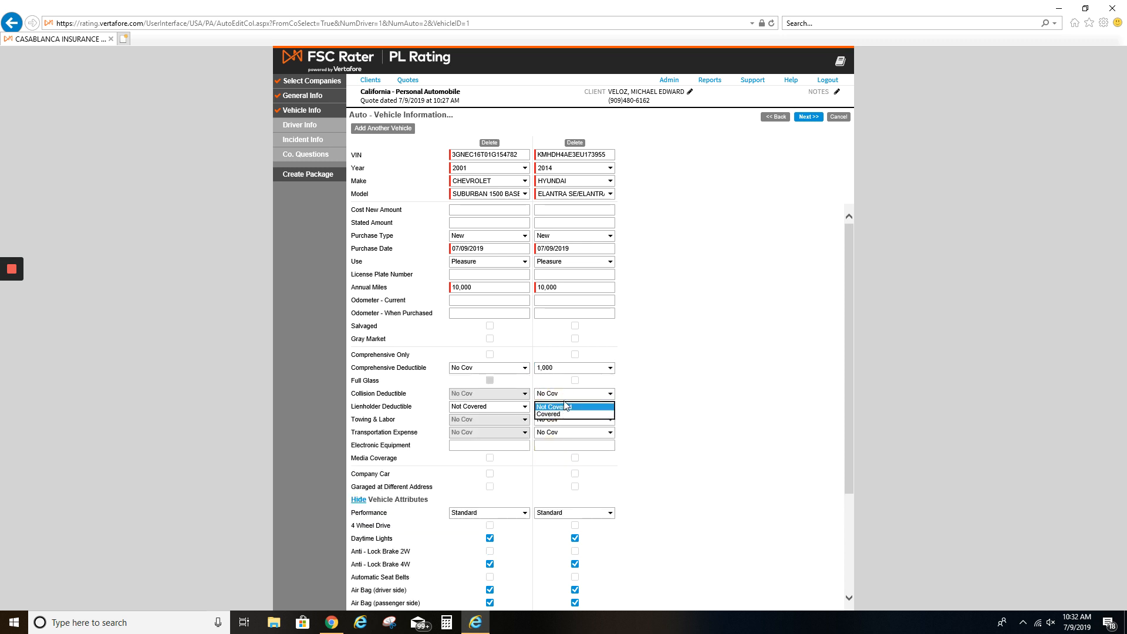
click(567, 394)
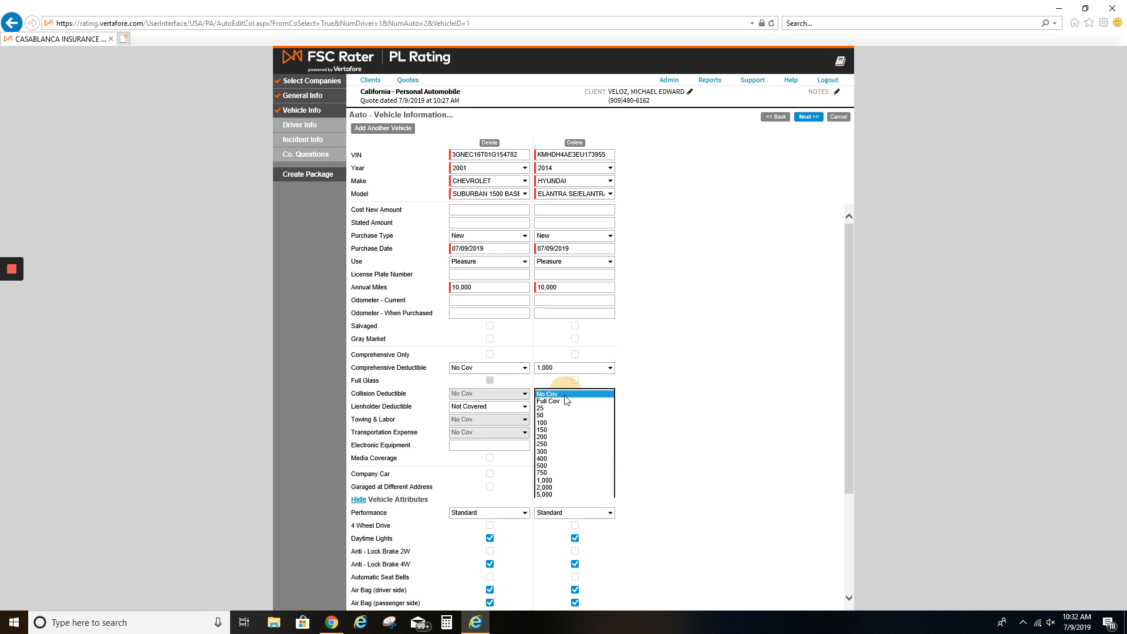
click(552, 485)
click(688, 387)
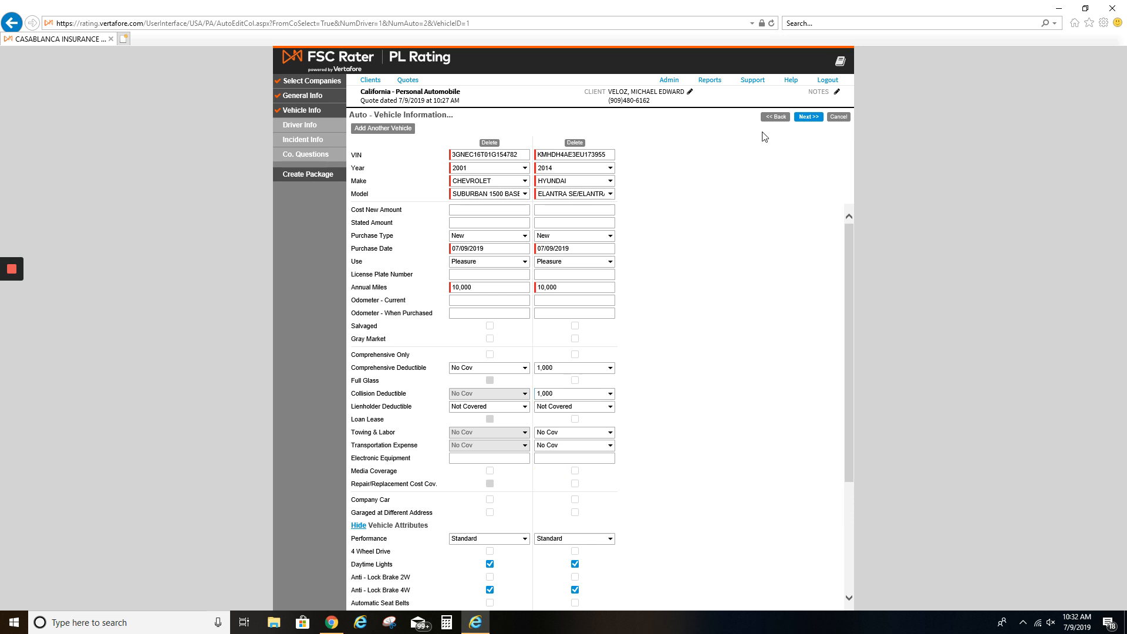
click(806, 119)
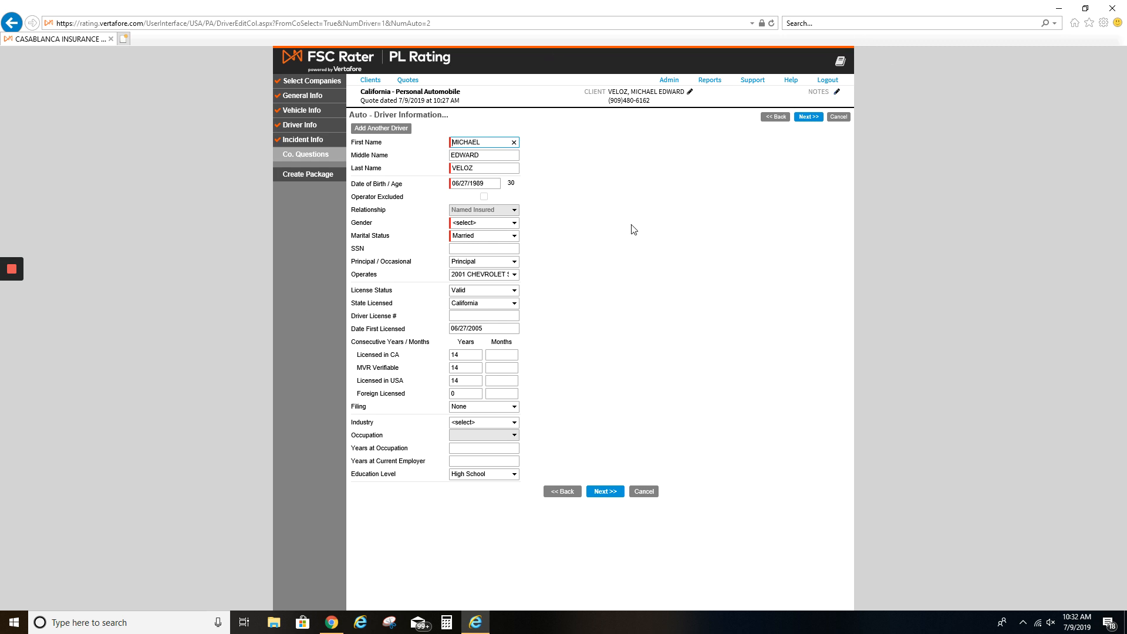
Set the driver's gender to Male, enter the driver's licence number, and continue
click(629, 249)
click(462, 225)
click(474, 231)
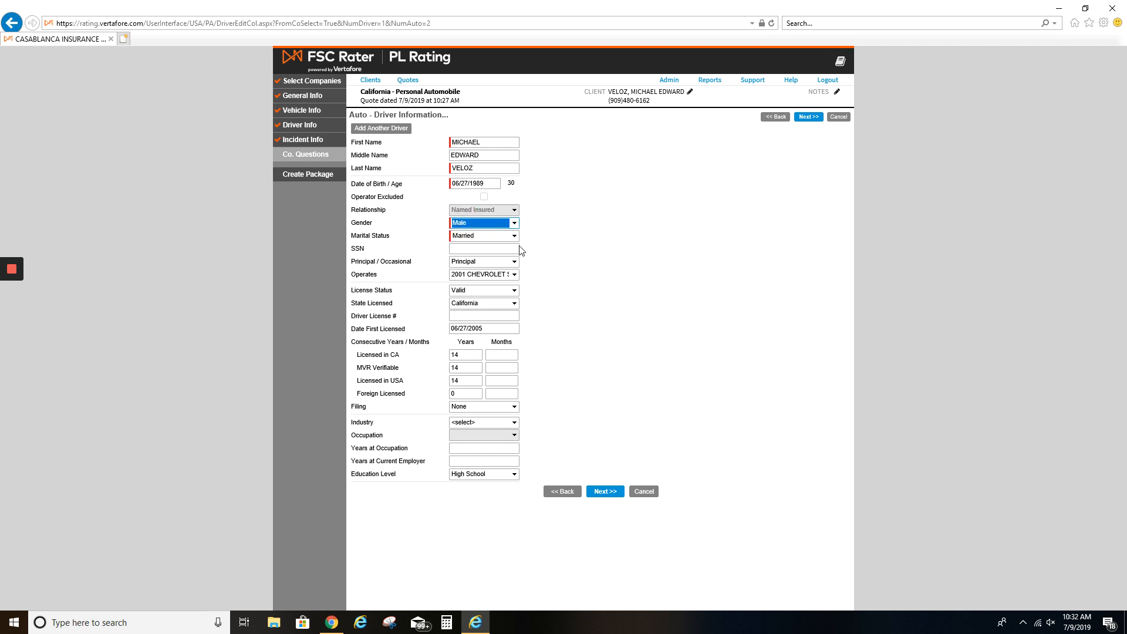
click(465, 314)
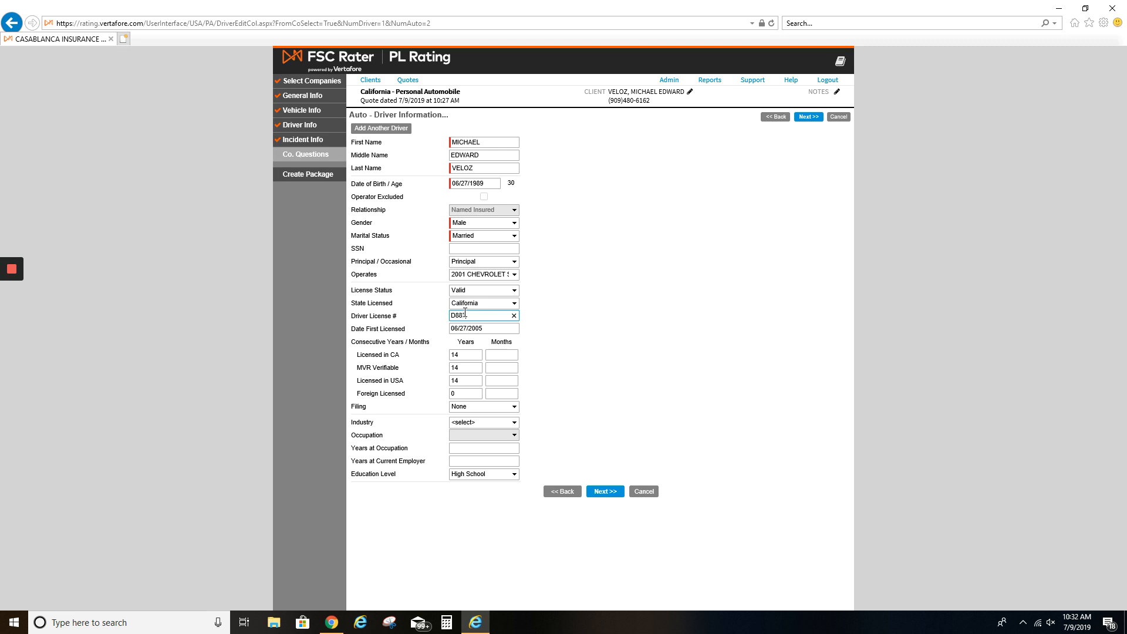
click(673, 352)
click(605, 491)
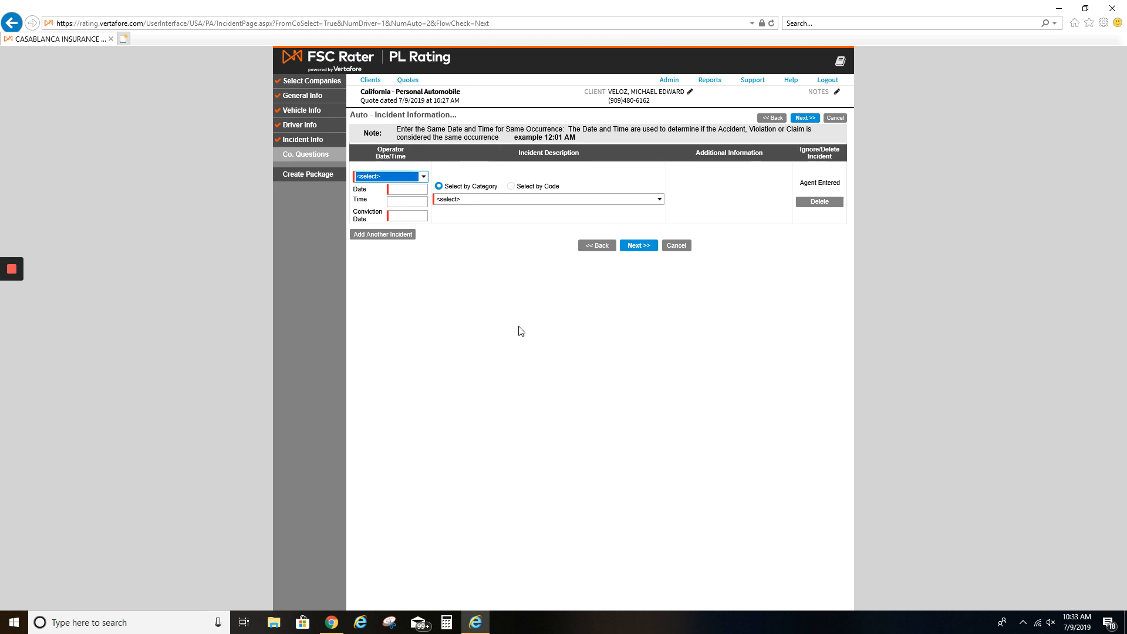
Continue past the Incident Information page without adding any incidents
click(650, 249)
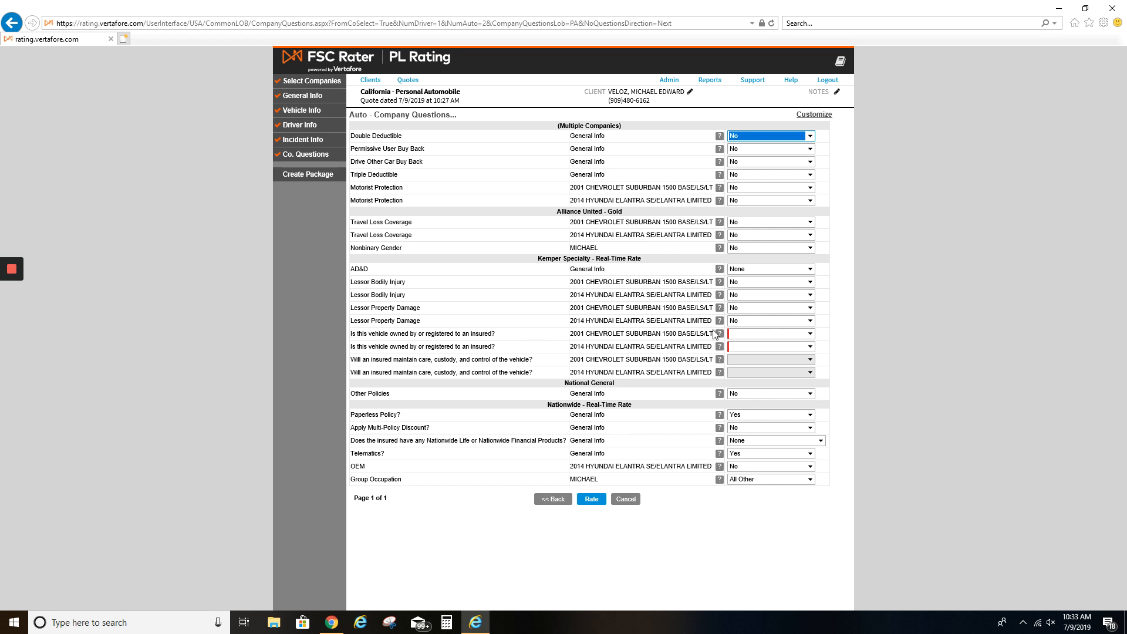
Answer Yes that the vehicles are owned by an insured and rate the quote
click(350, 333)
drag(351, 334, 650, 345)
click(746, 329)
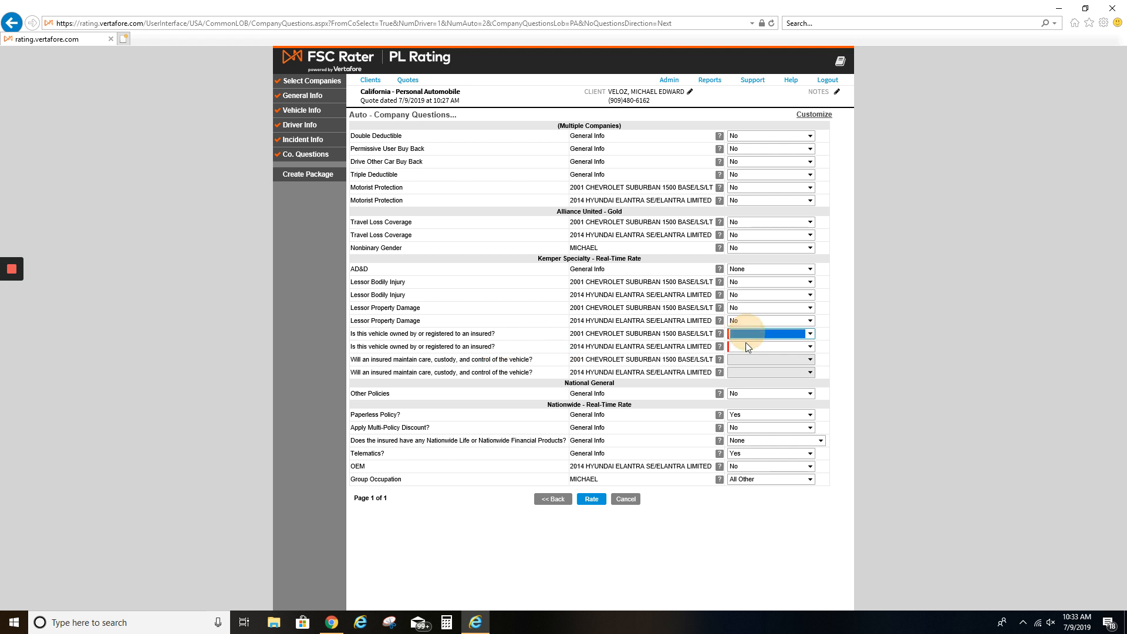
click(746, 335)
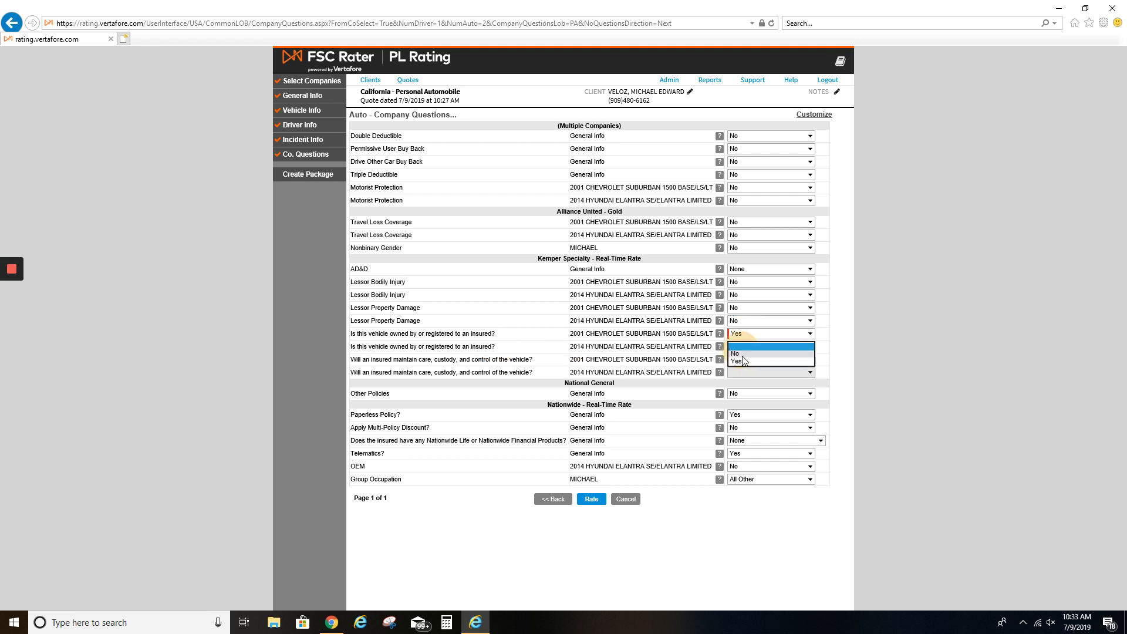
click(656, 549)
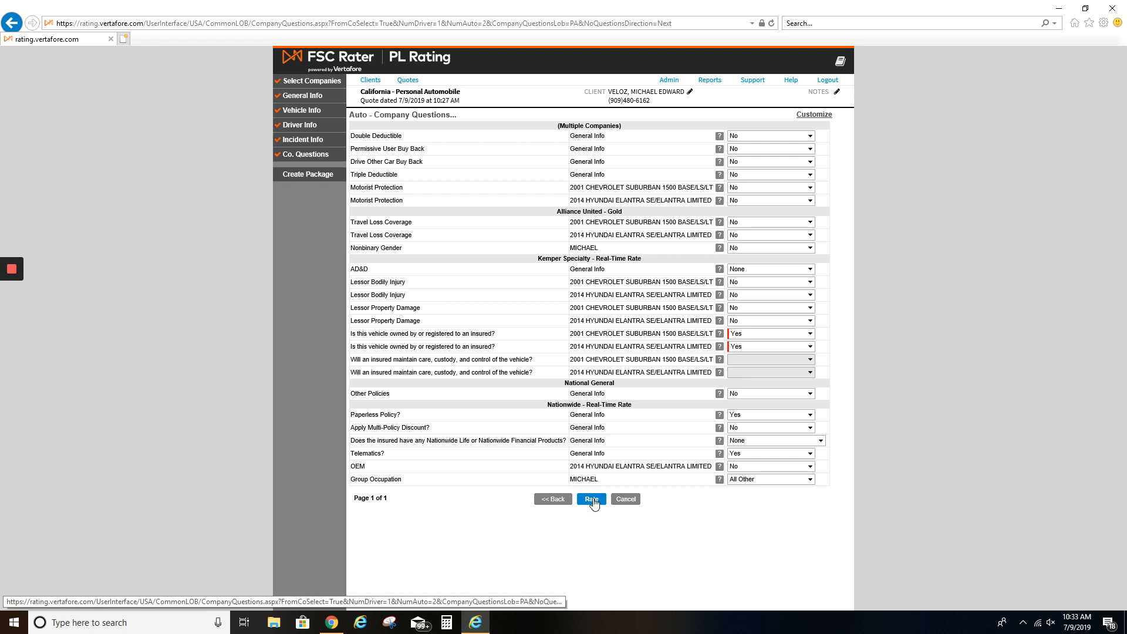
click(592, 499)
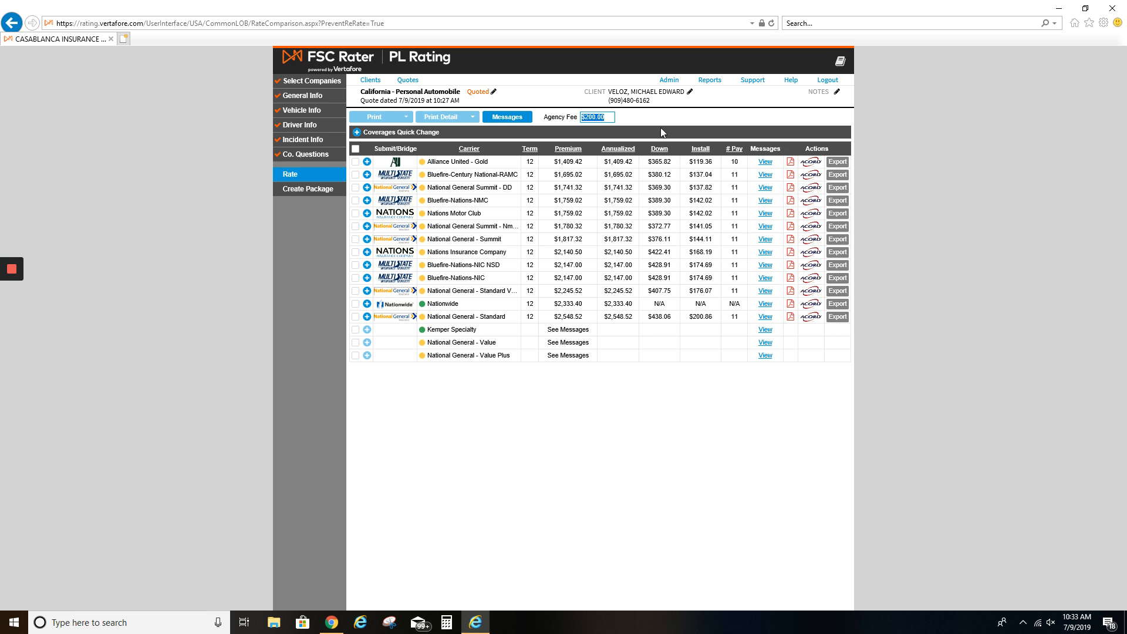
Change the agency fee from $200.00 to 0.00 and view Kemper Specialty's rating message
click(609, 117)
double_click(609, 116)
key(BackSpace)
key(BackSpace)
key(BackSpace)
key(BackSpace)
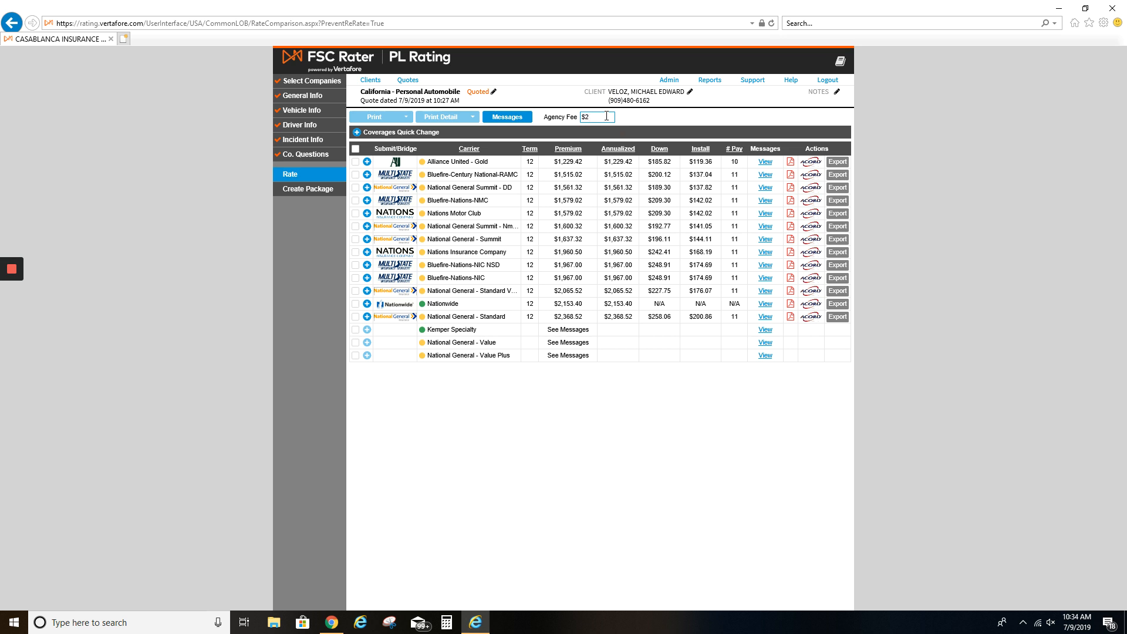
key(BackSpace)
text(0.00)
drag(555, 303, 574, 304)
click(766, 331)
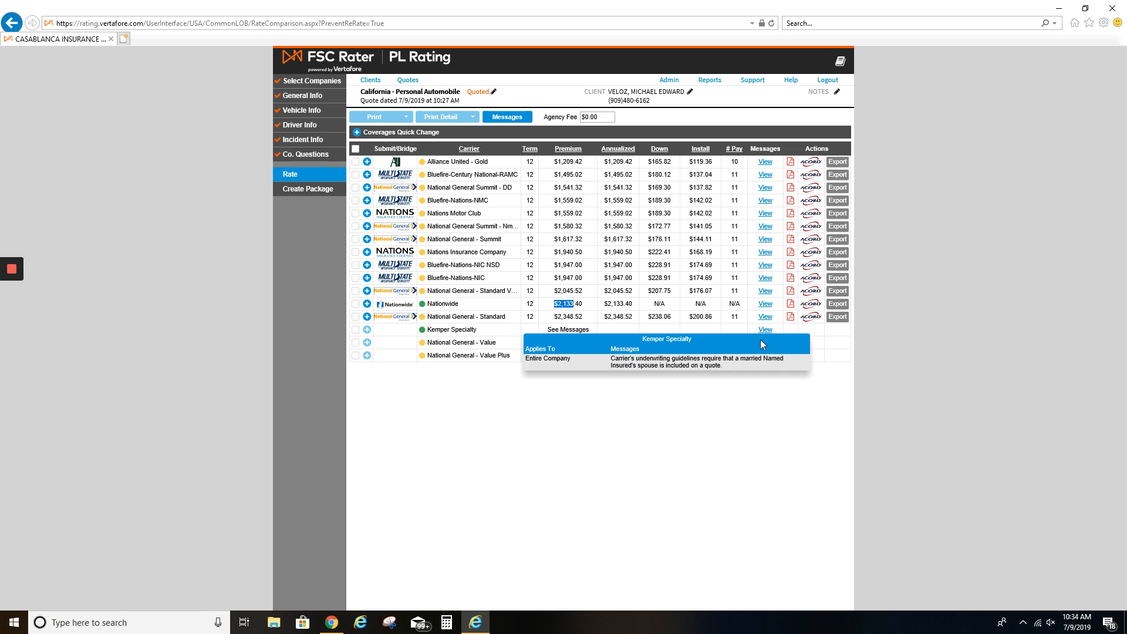
click(469, 476)
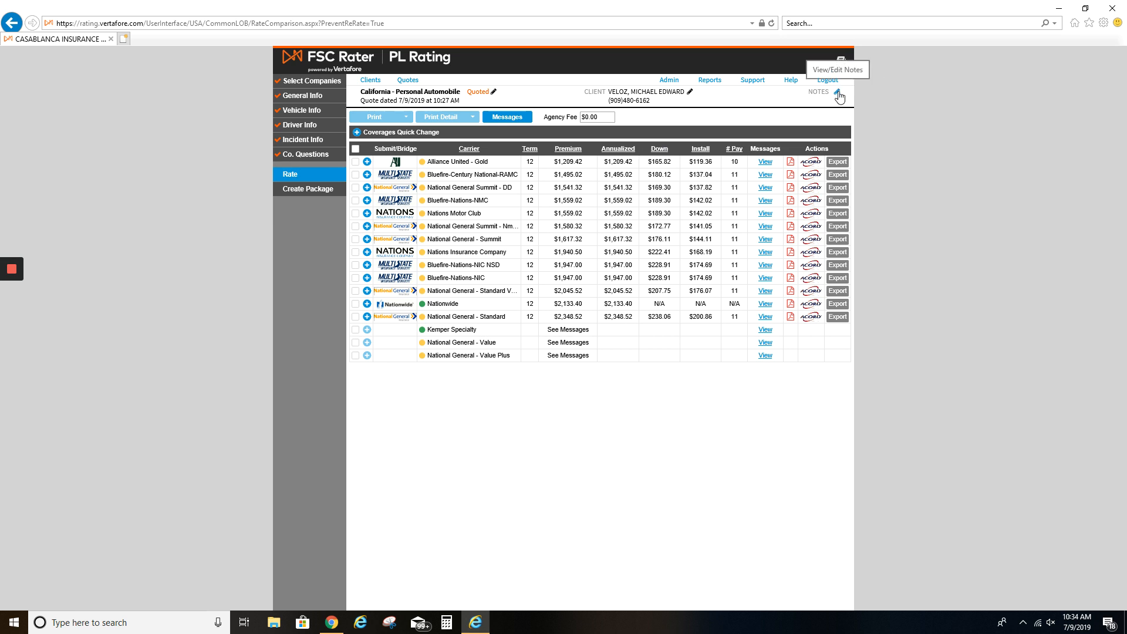
click(765, 162)
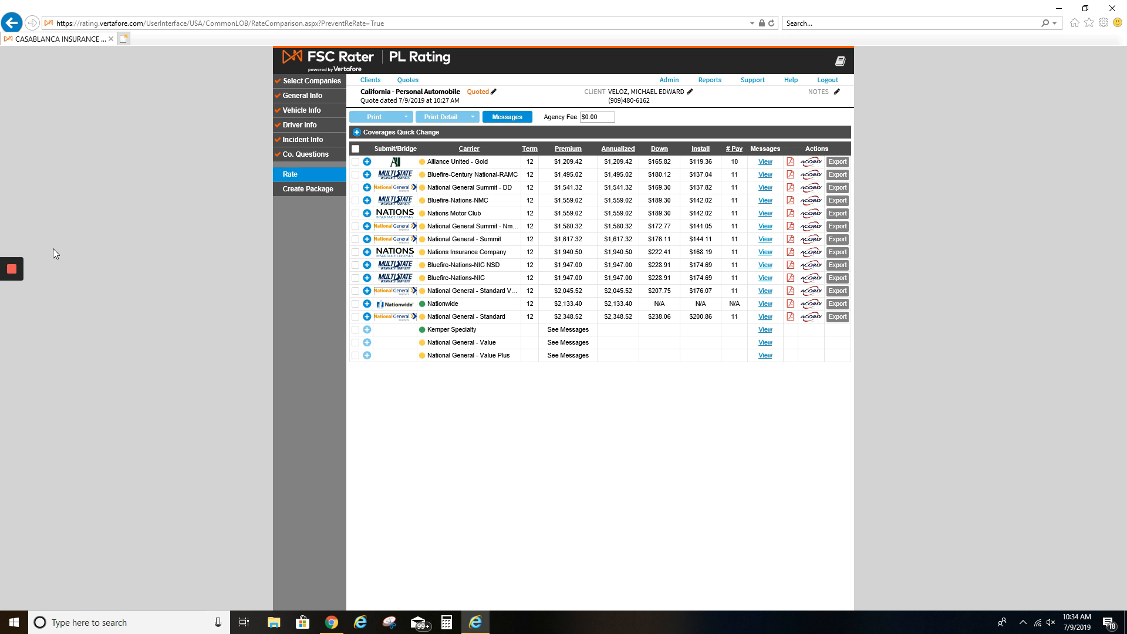
mouse_move(13, 272)
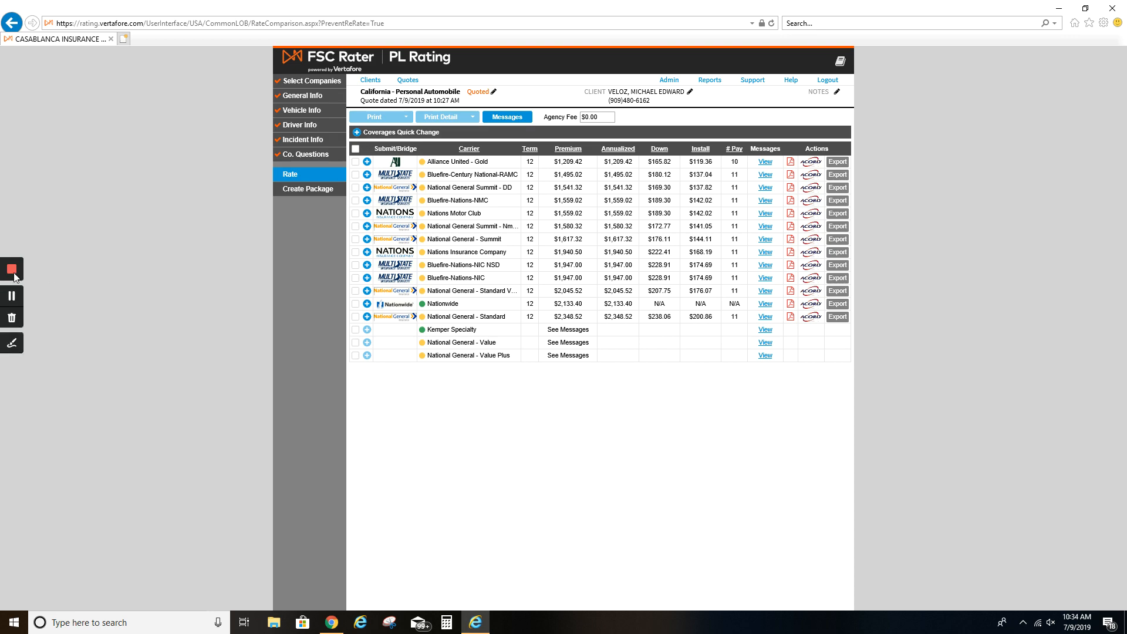